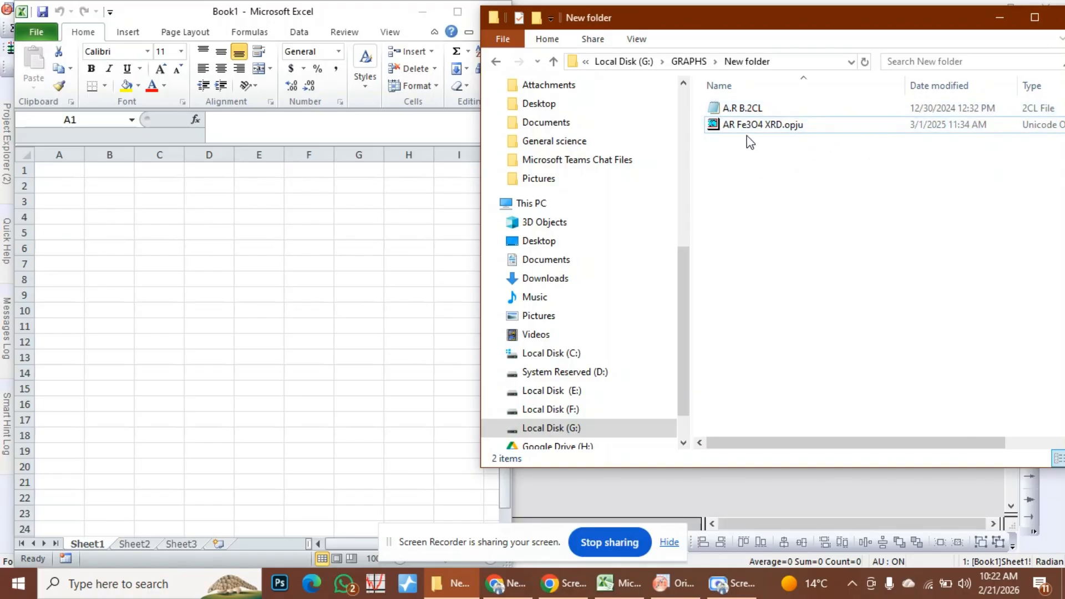
# Step: Open the A.R B.2CL file and delete all header lines above the first data row, through the Acq time line
pyautogui.doubleClick(778, 110)
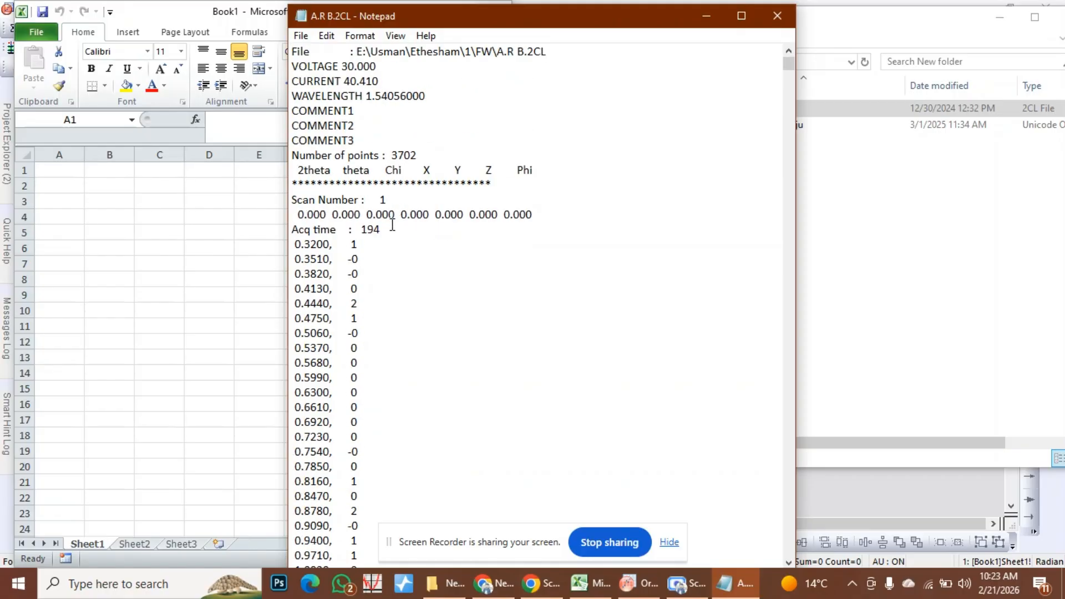
pyautogui.moveTo(382, 230); pyautogui.dragTo(272, 40)
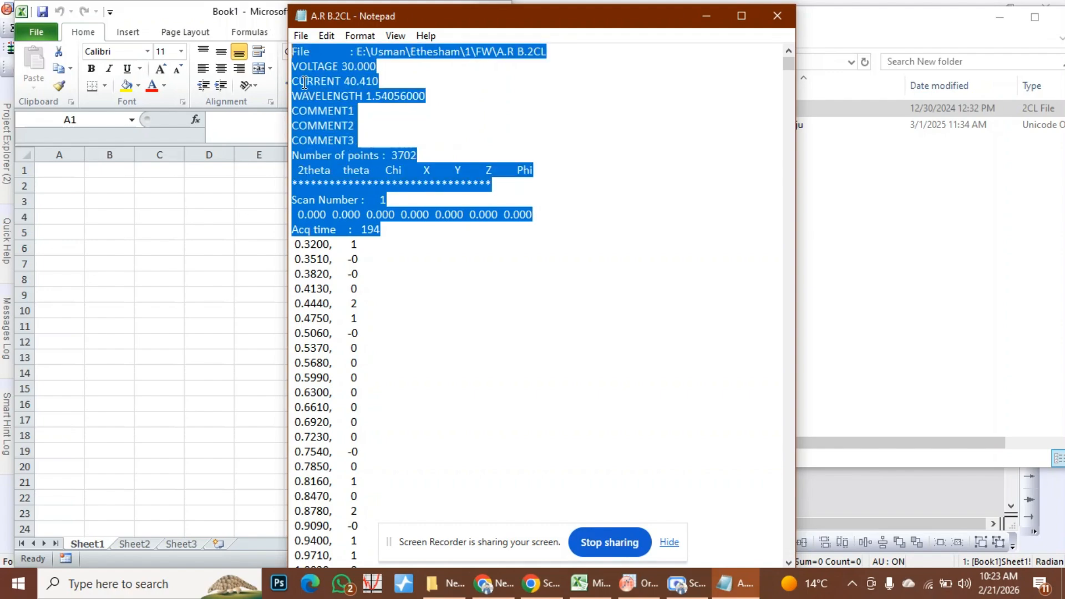
pyautogui.press('Delete')
pyautogui.press('Delete')
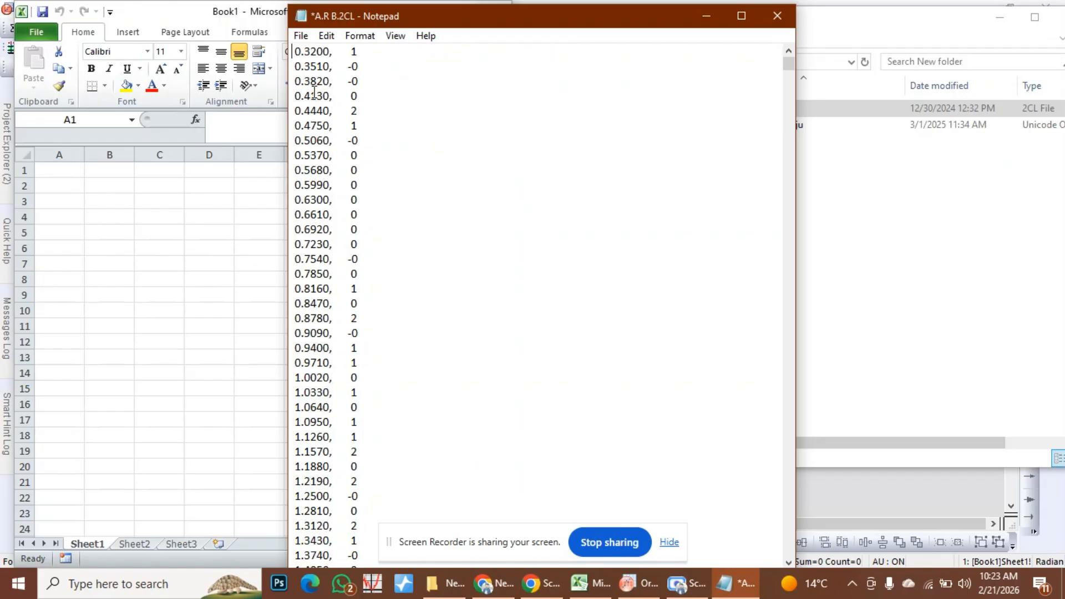
# Step: Copy all the remaining data from the text file and paste it into cell A1 of the blank Excel workbook
pyautogui.hotkey('ctrl', 'a')
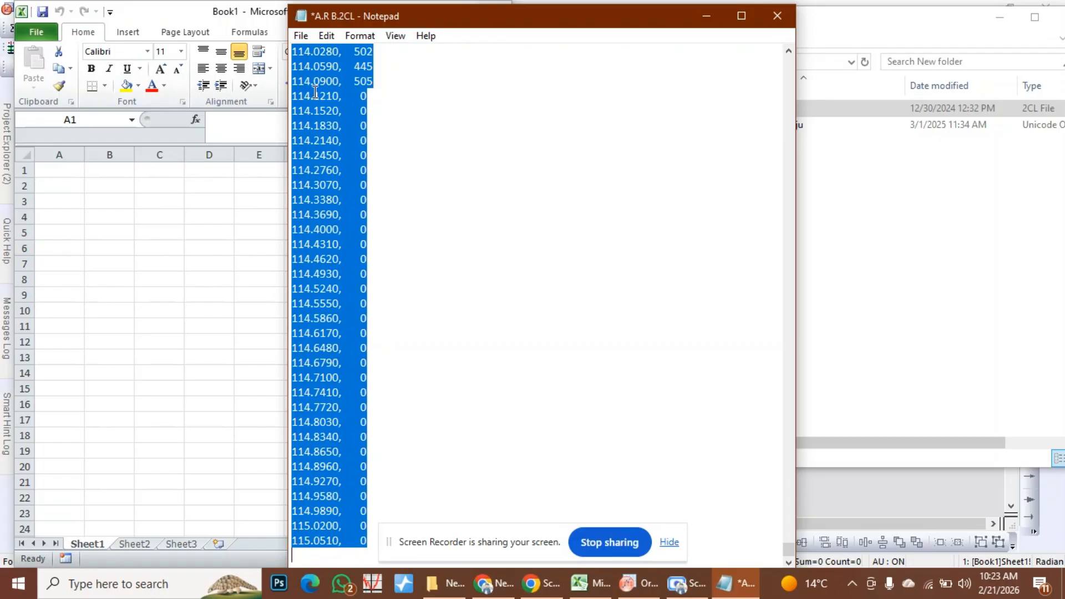
pyautogui.click(590, 582)
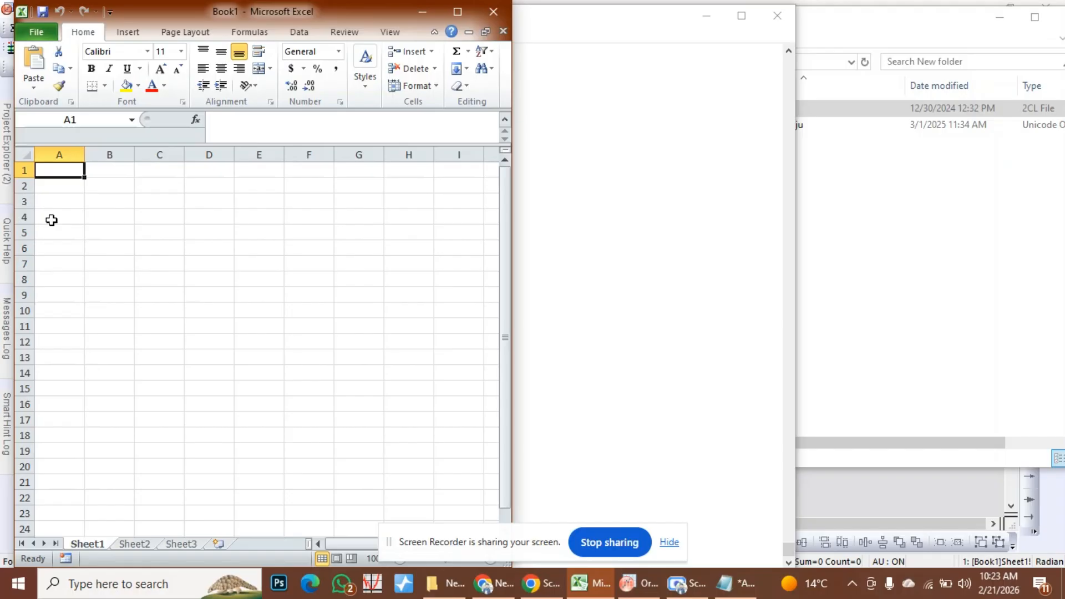
pyautogui.hotkey('ctrl', 'v')
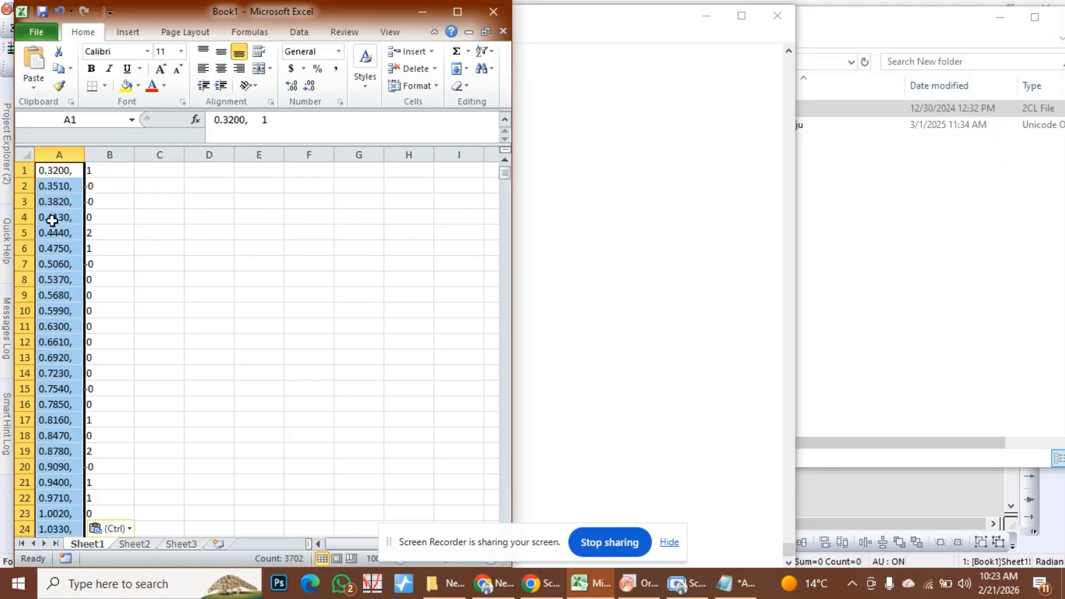
# Step: Split column A with Text to Columns as delimited data, using tab, semicolon, comma and space as delimiters and the General format
pyautogui.click(51, 151)
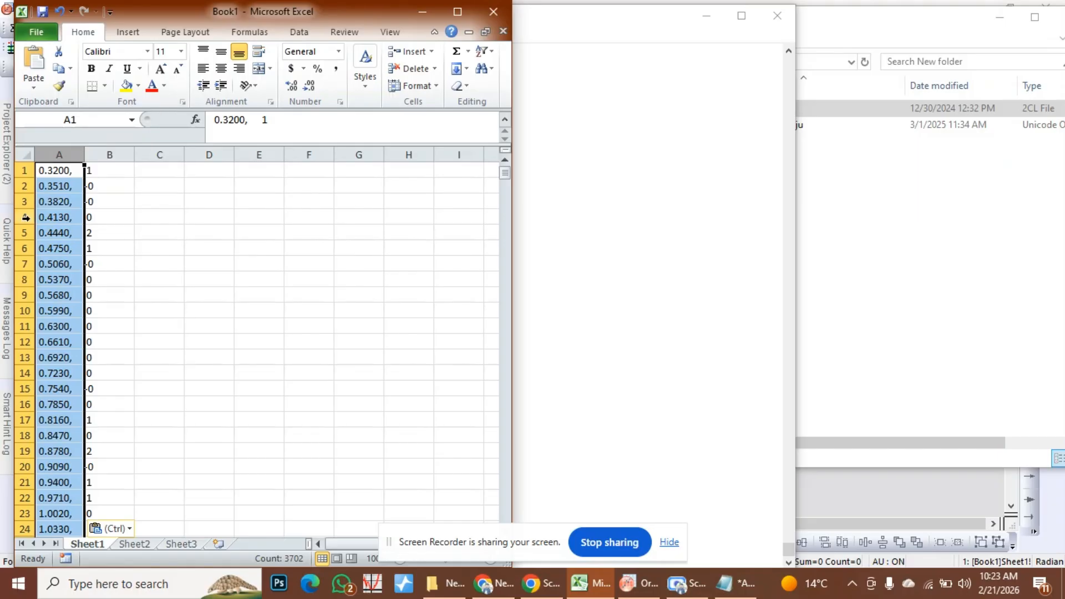
pyautogui.click(107, 220)
pyautogui.click(64, 215)
pyautogui.click(61, 153)
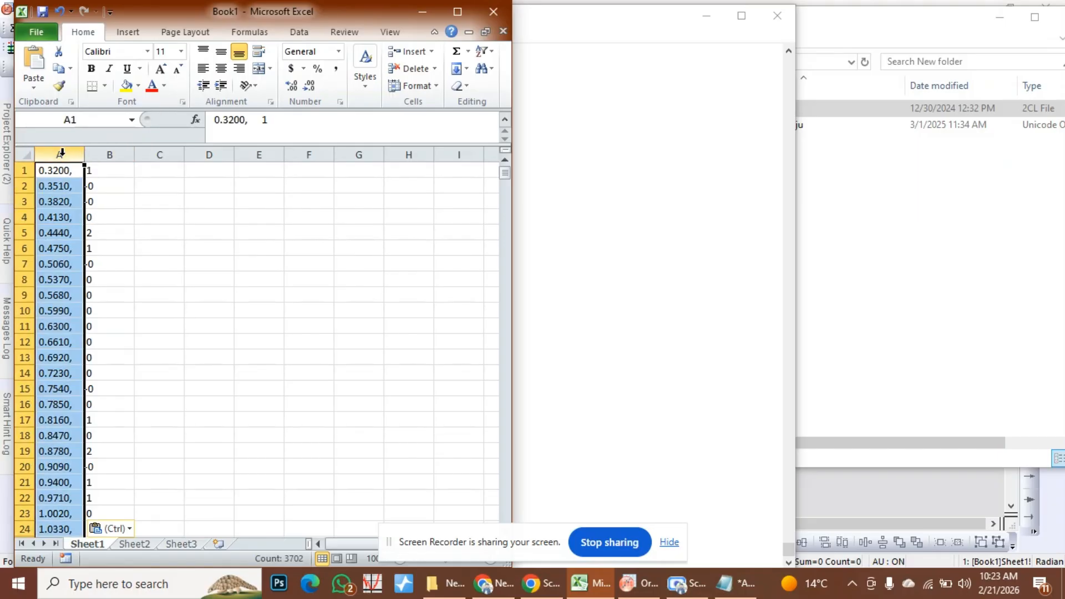
pyautogui.click(305, 33)
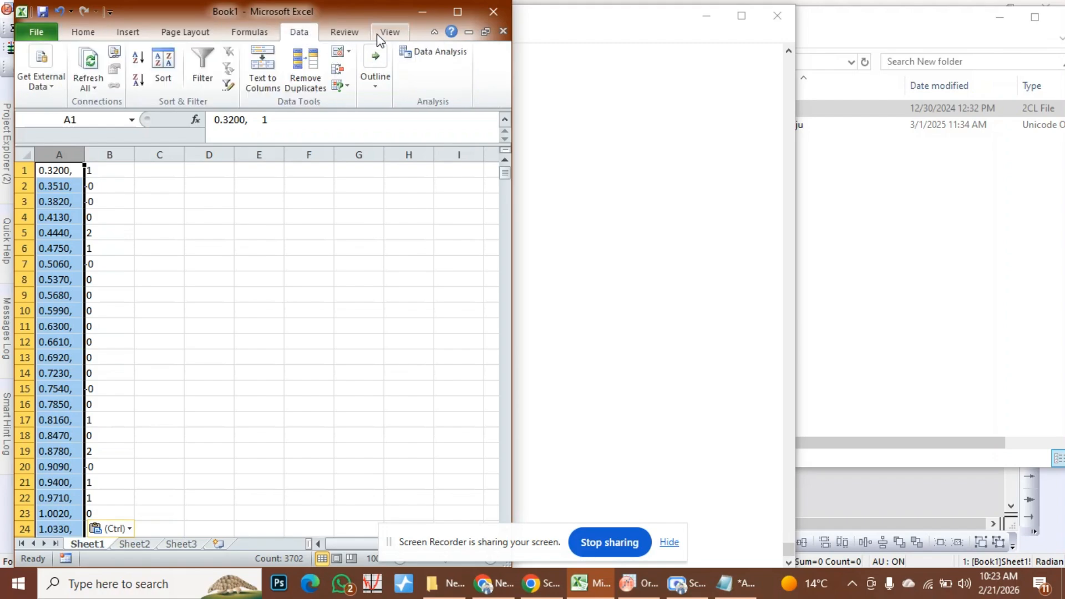
pyautogui.click(261, 66)
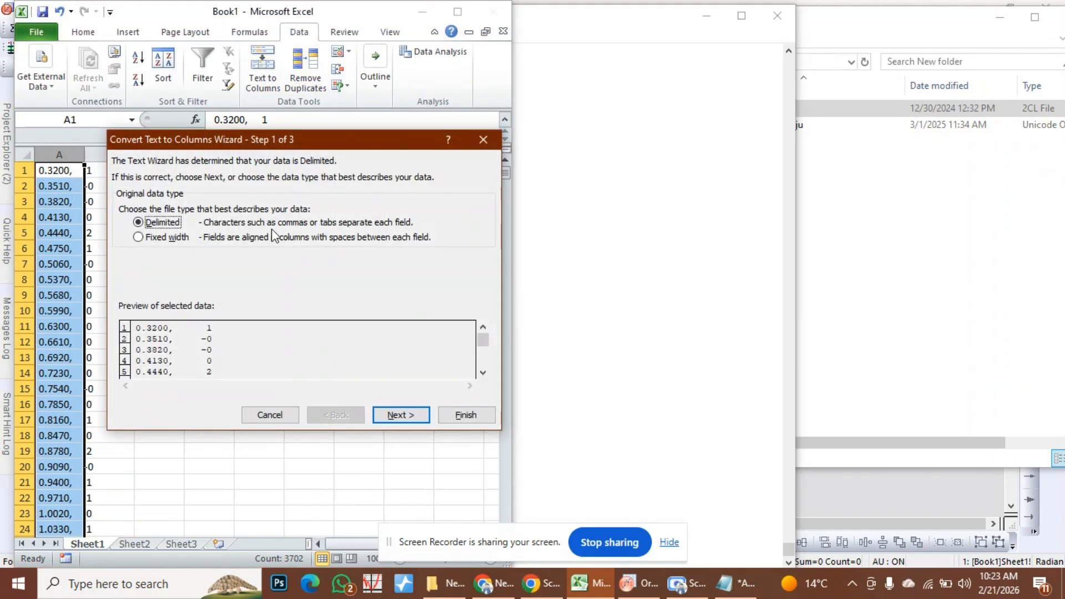
pyautogui.click(405, 415)
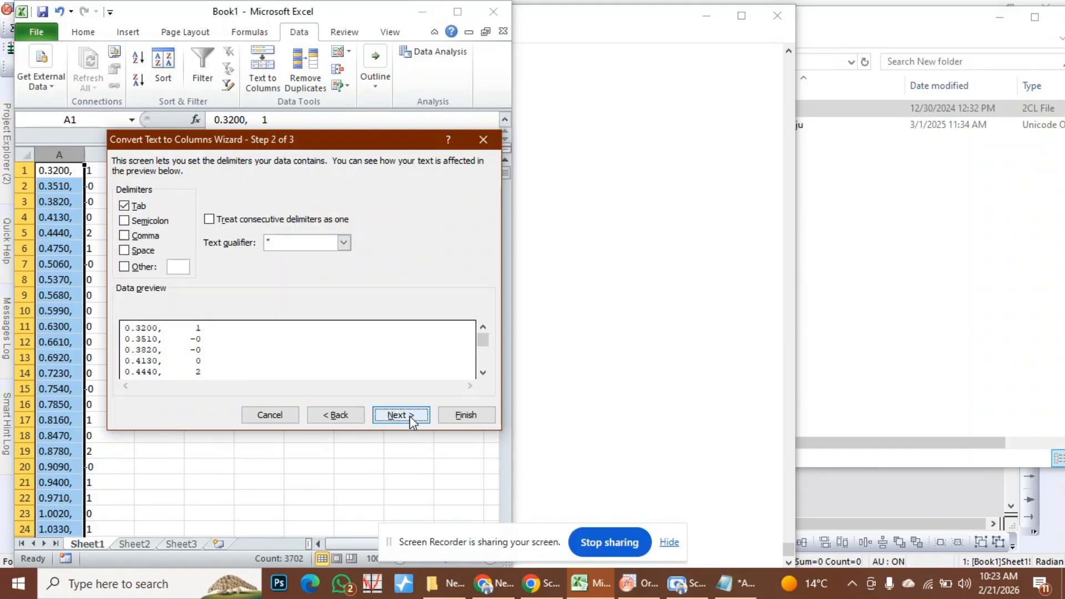
pyautogui.click(131, 221)
pyautogui.click(131, 236)
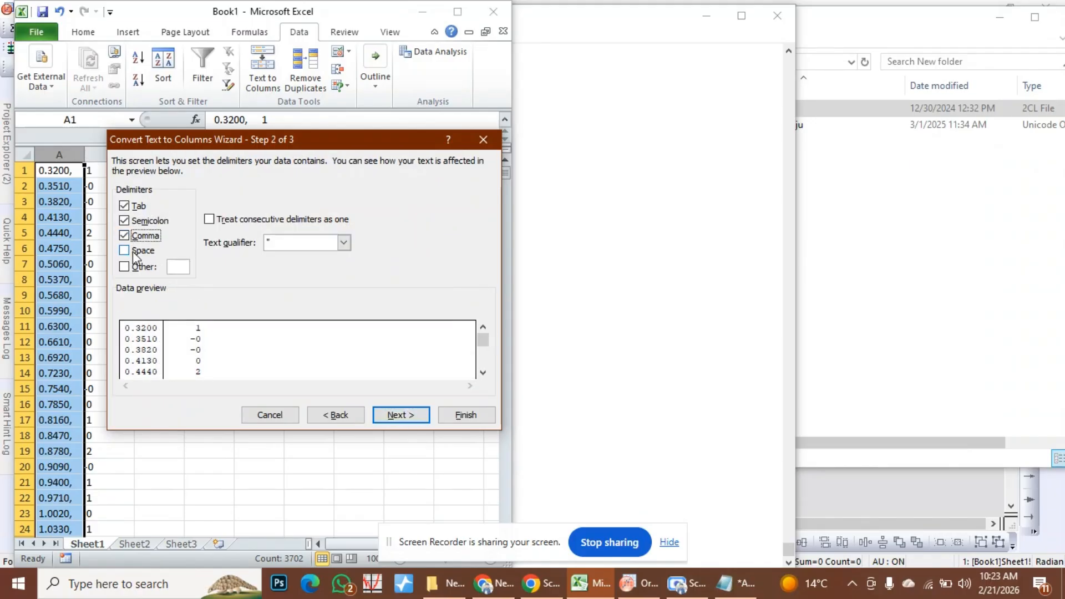
pyautogui.click(134, 252)
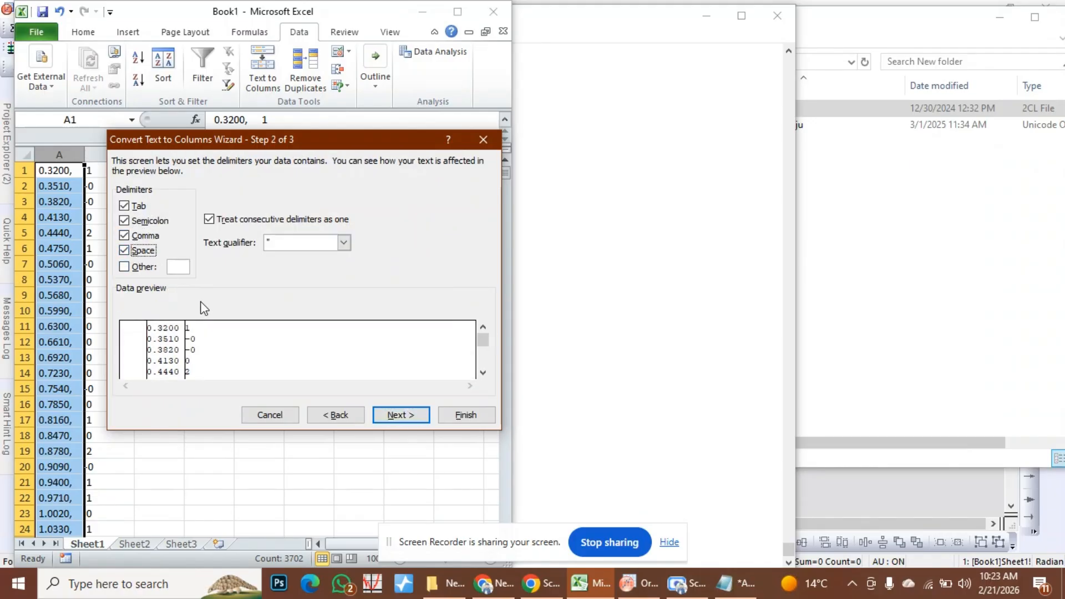
pyautogui.click(396, 416)
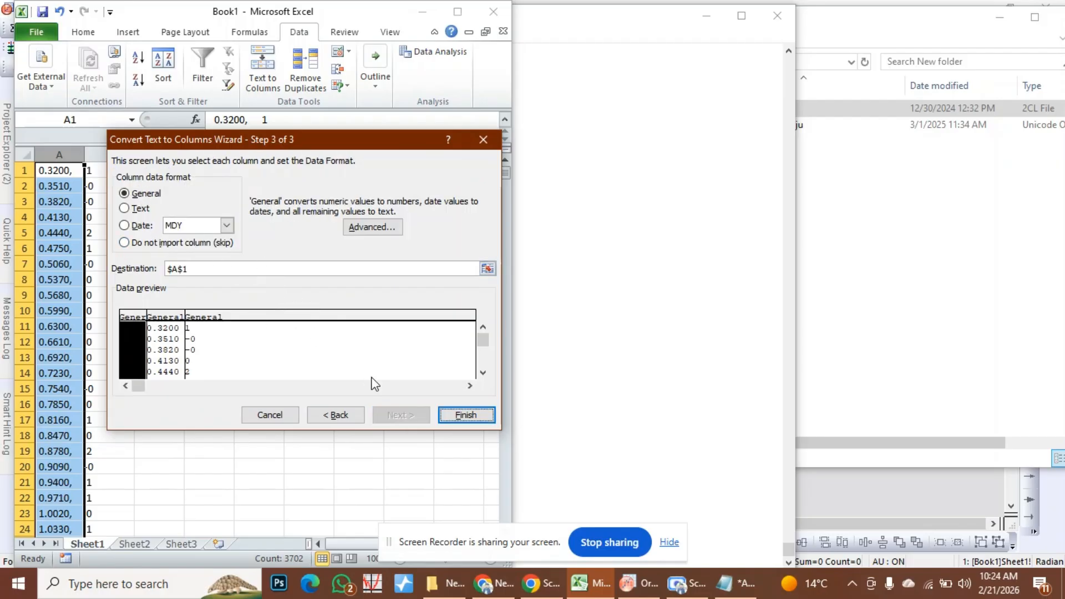
pyautogui.click(465, 415)
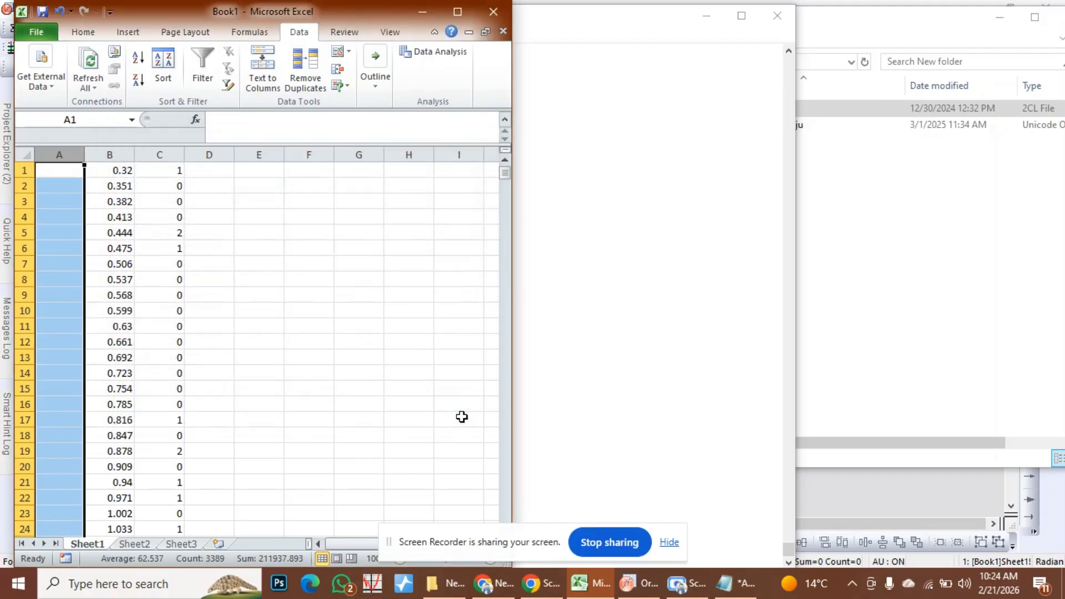
# Step: Copy columns B and C from Excel and paste them into the OriginPro worksheet starting at row 1 of column A(X)
pyautogui.click(160, 294)
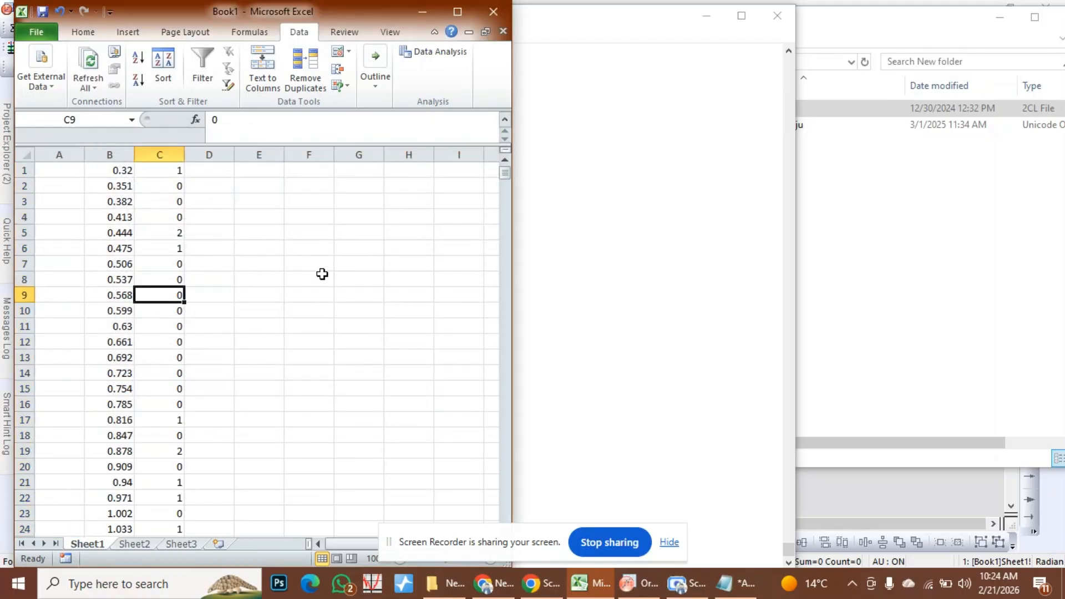
pyautogui.moveTo(113, 153); pyautogui.dragTo(147, 151)
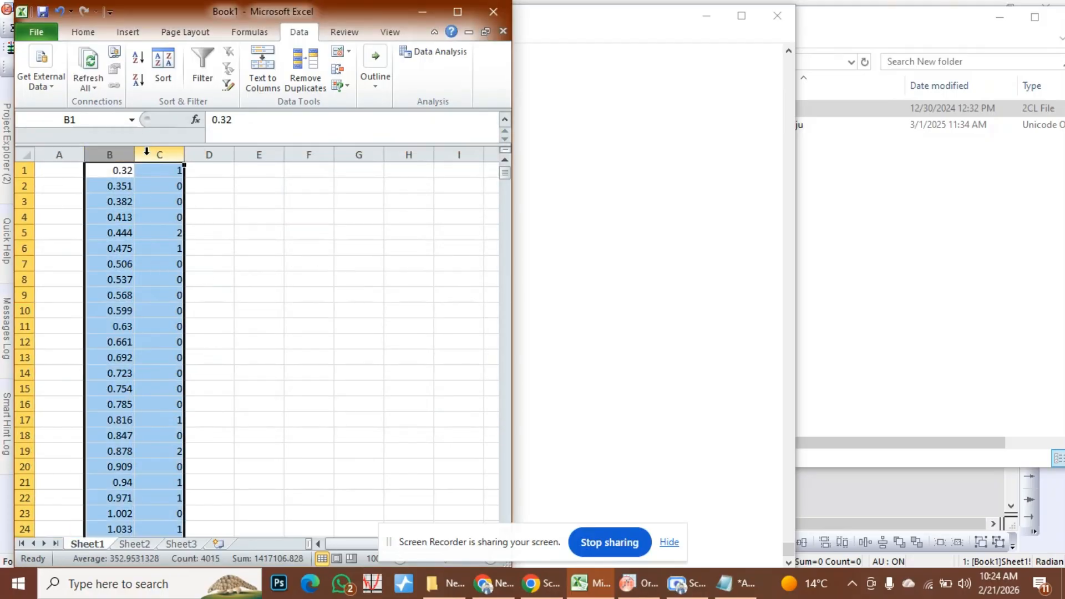
pyautogui.hotkey('ctrl', 'c')
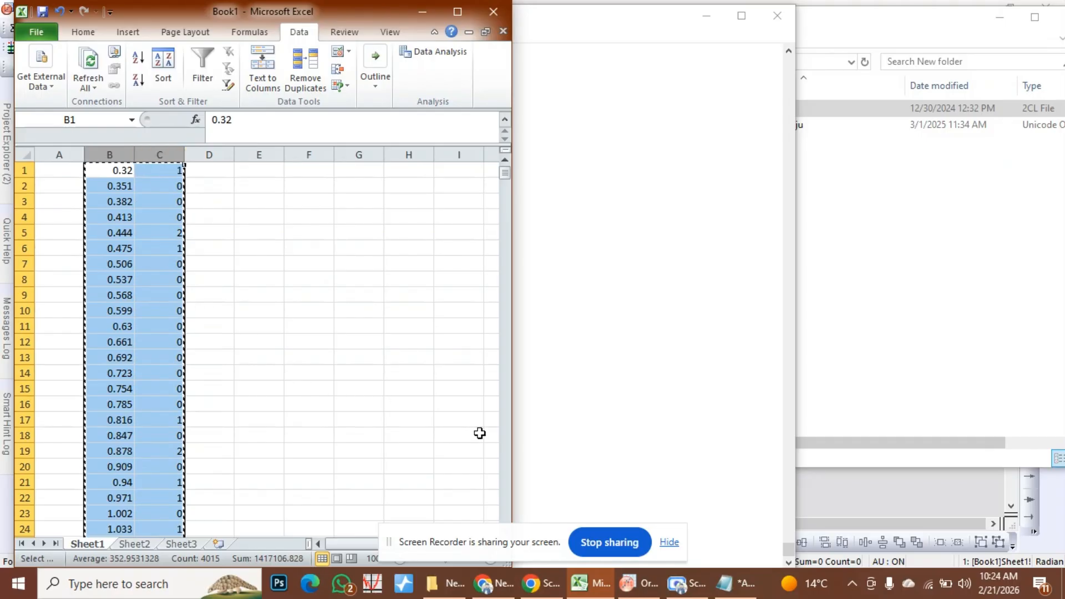
pyautogui.click(633, 592)
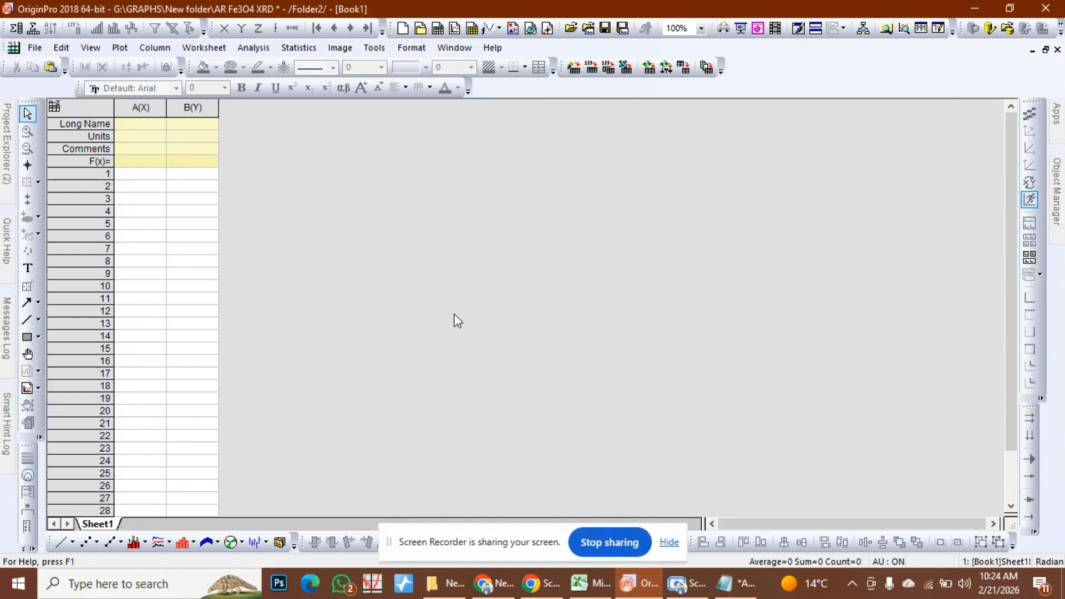
pyautogui.click(135, 175)
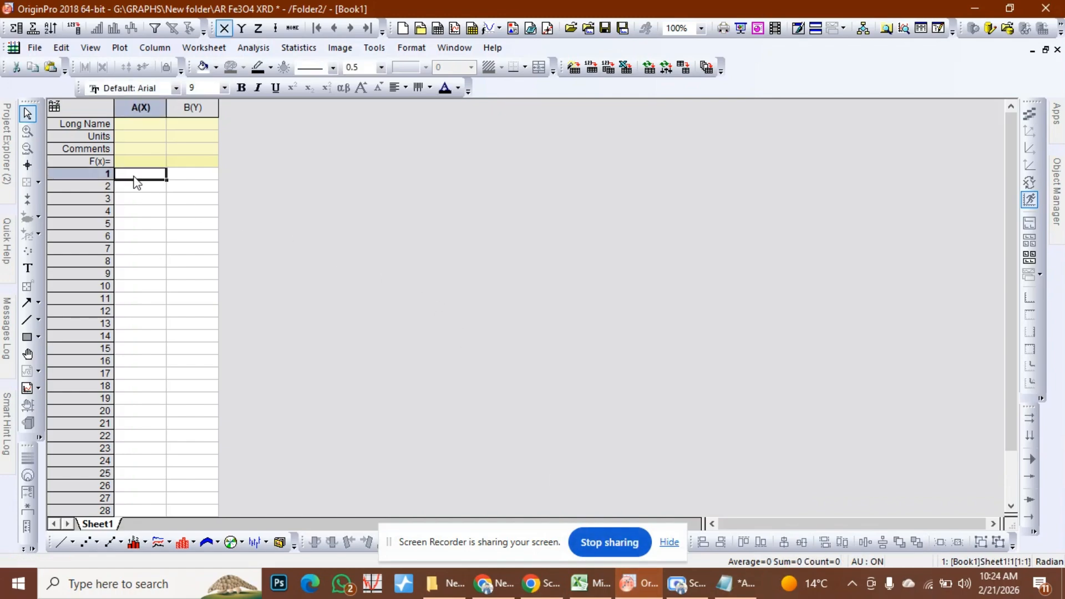
pyautogui.hotkey('ctrl', 'v')
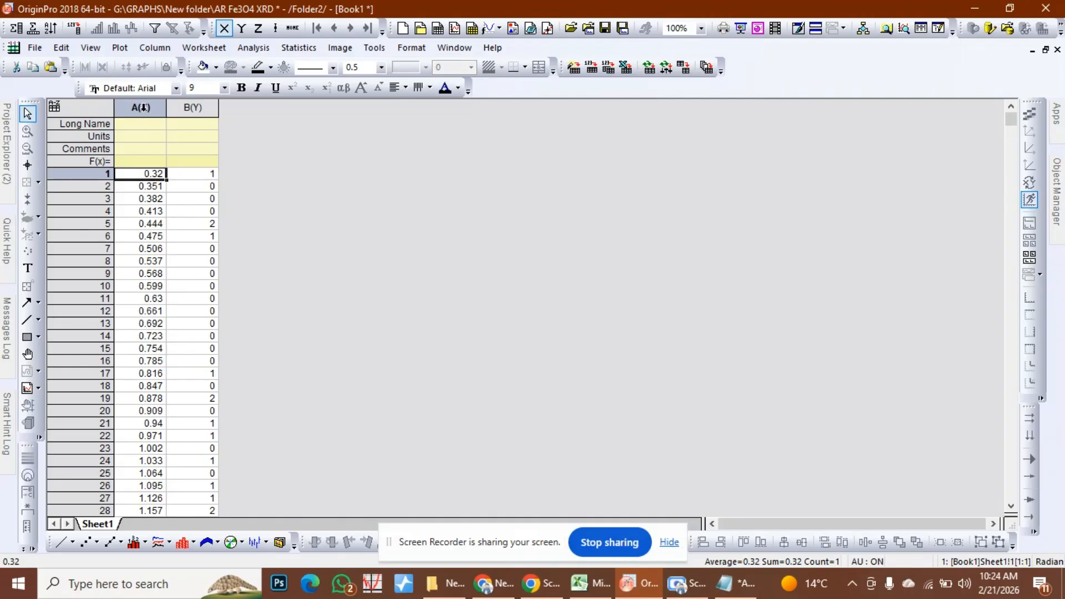
# Step: Enter "2 Theeta" as the long name of column A(X)
pyautogui.click(197, 105)
pyautogui.click(151, 109)
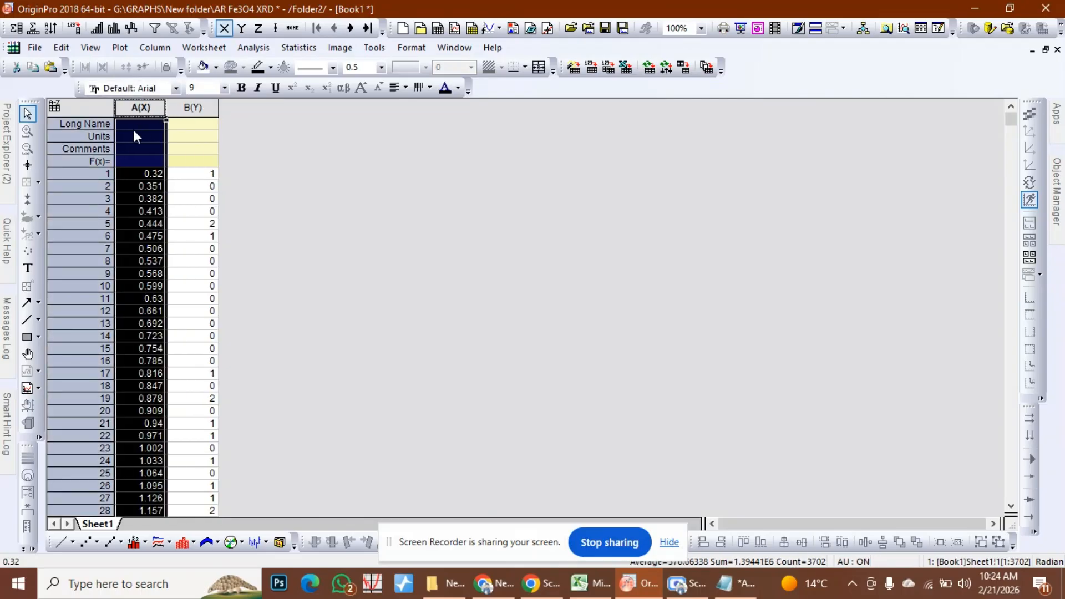
pyautogui.click(134, 129)
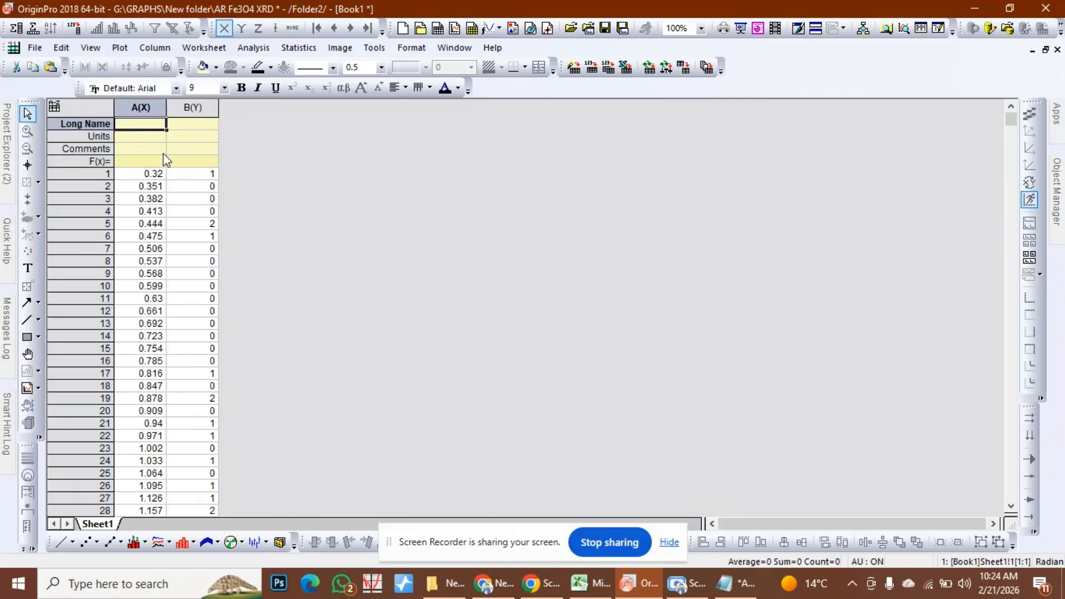
pyautogui.write('@')
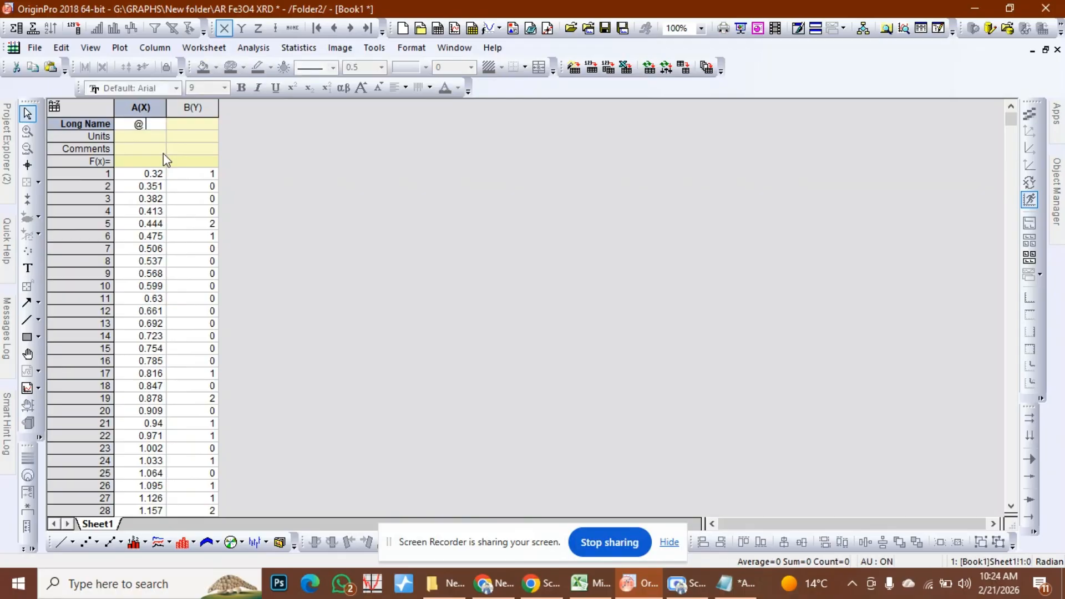
pyautogui.write(' theeta')
pyautogui.press('BackSpace')
pyautogui.press('BackSpace')
pyautogui.press('BackSpace')
pyautogui.press('BackSpace')
pyautogui.write('2 Theeta')
pyautogui.press('Return')
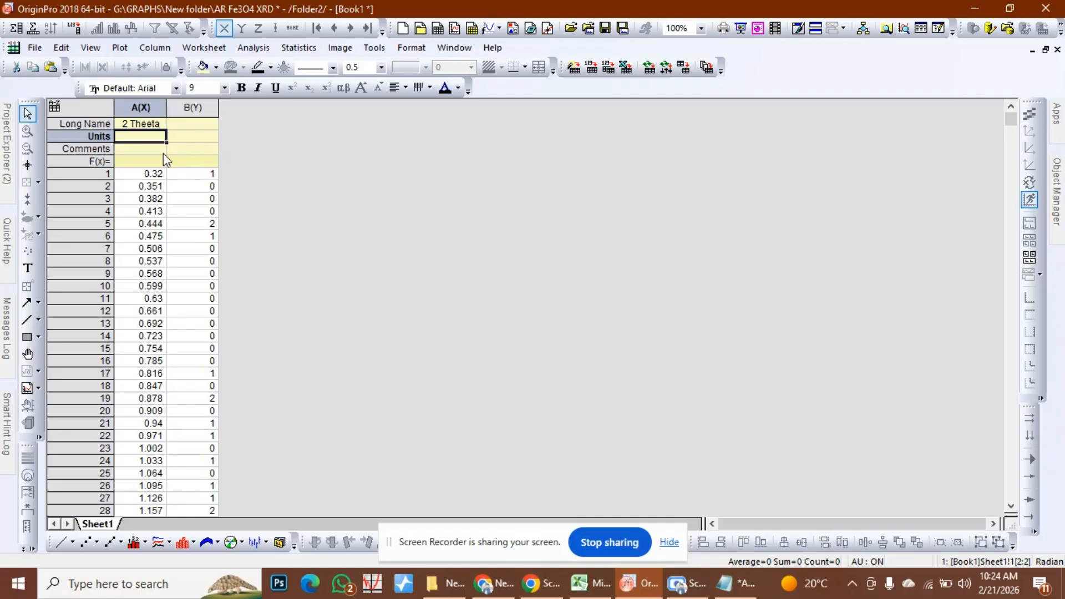
# Step: Enter "(Degree)" as the units of column A(X), removing the stray parenthesis
pyautogui.write('(')
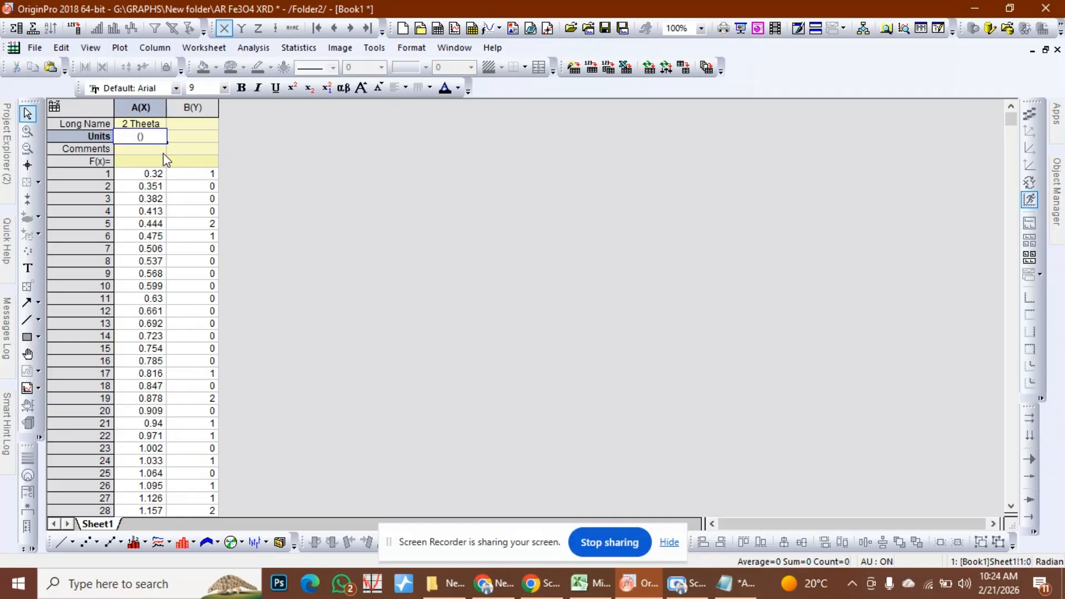
pyautogui.write(')Degree)')
pyautogui.click(133, 139)
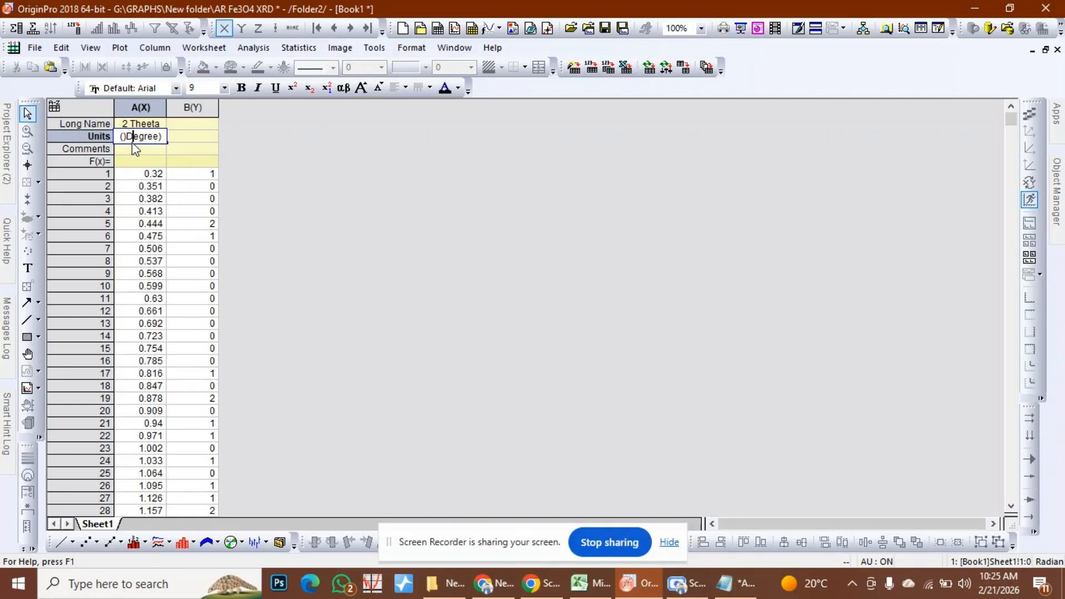
pyautogui.click(123, 136)
pyautogui.press('Delete')
pyautogui.click(201, 126)
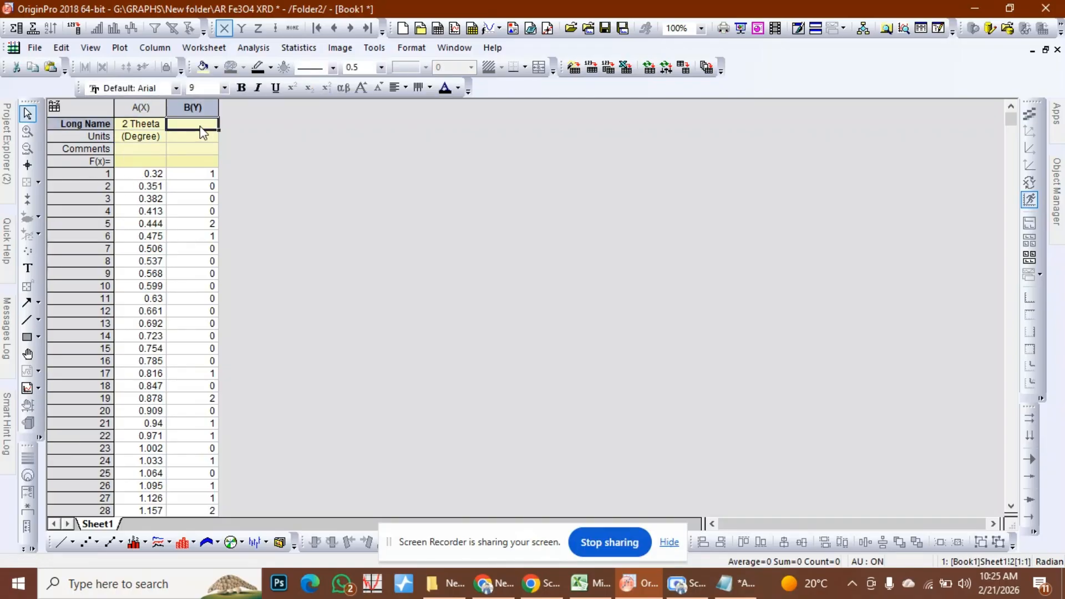
# Step: Give column B(Y) the long name "Intensity" and the units "(Orb. units)"
pyautogui.write('Int')
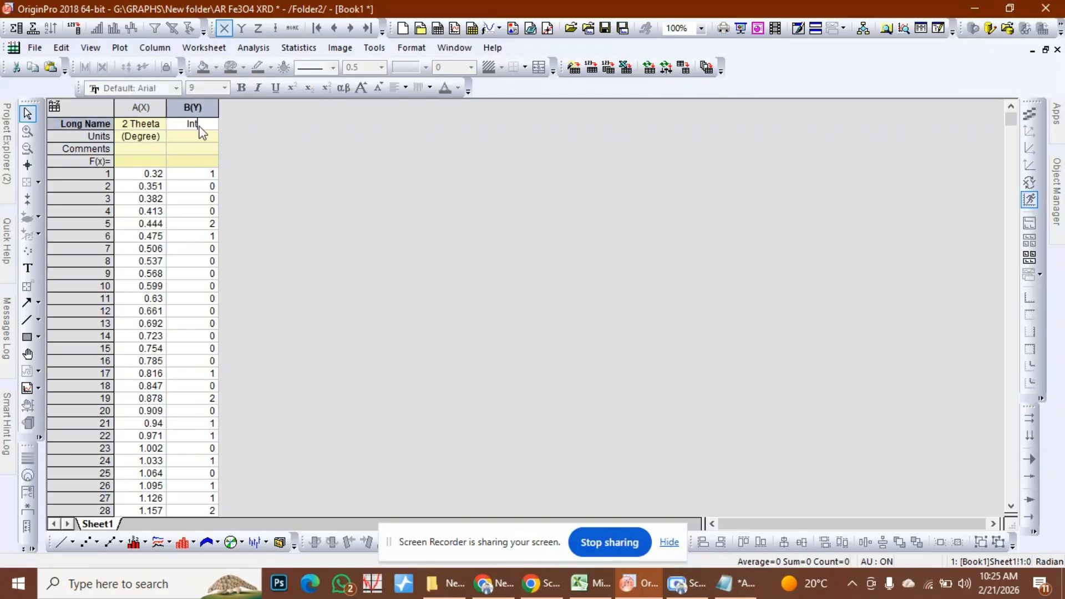
pyautogui.write('ensity')
pyautogui.click(184, 138)
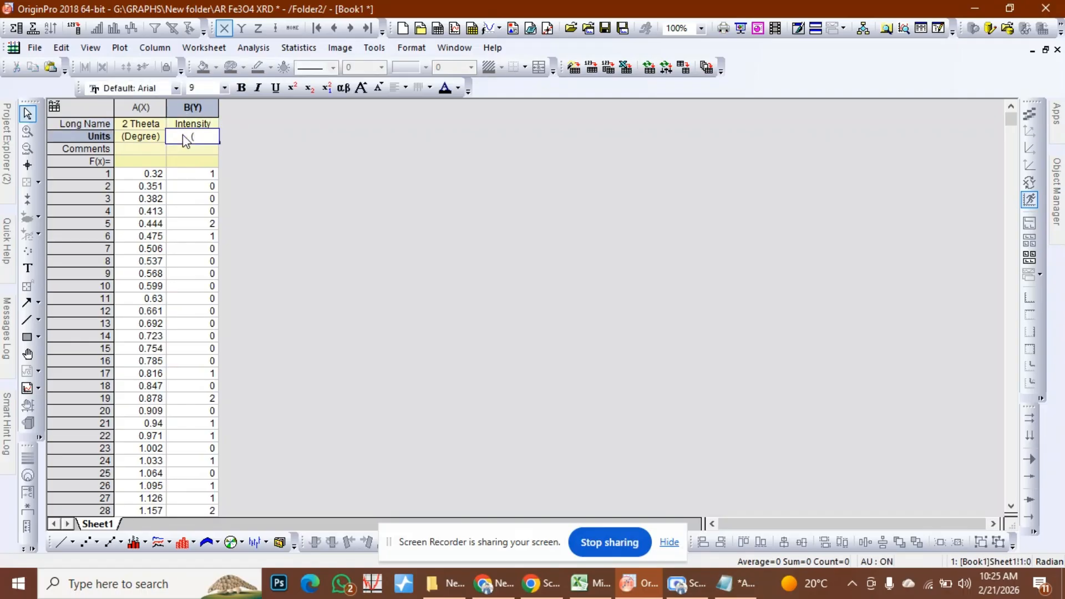
pyautogui.write('(Orb. units)')
# Step: Plot columns A(X) and B(Y) together as a 2D line graph and select the plotted curve
pyautogui.click(178, 108)
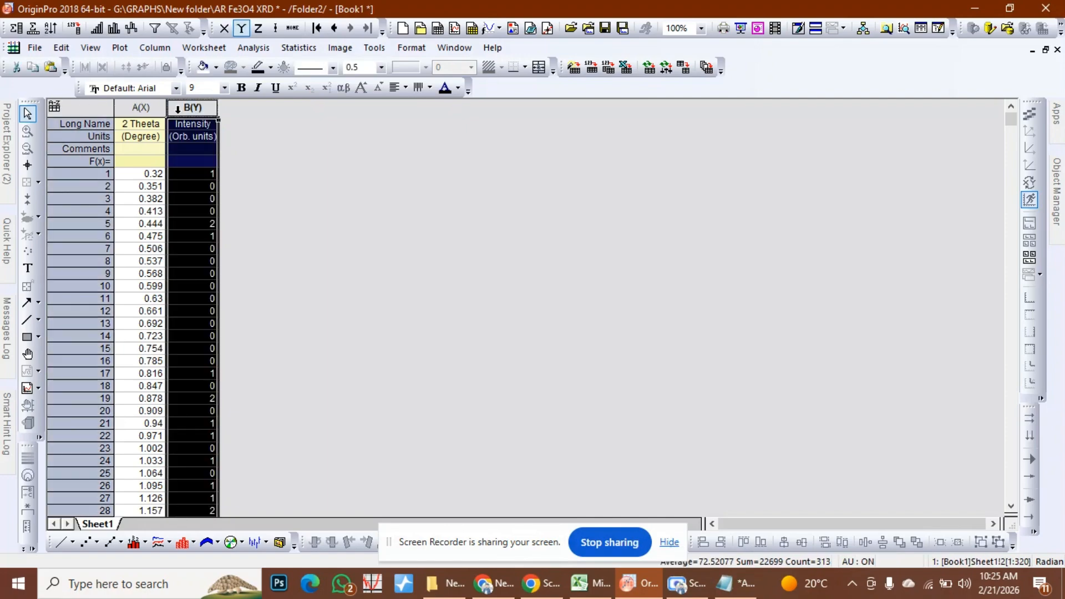
pyautogui.click(142, 108)
pyautogui.moveTo(169, 107); pyautogui.dragTo(185, 106)
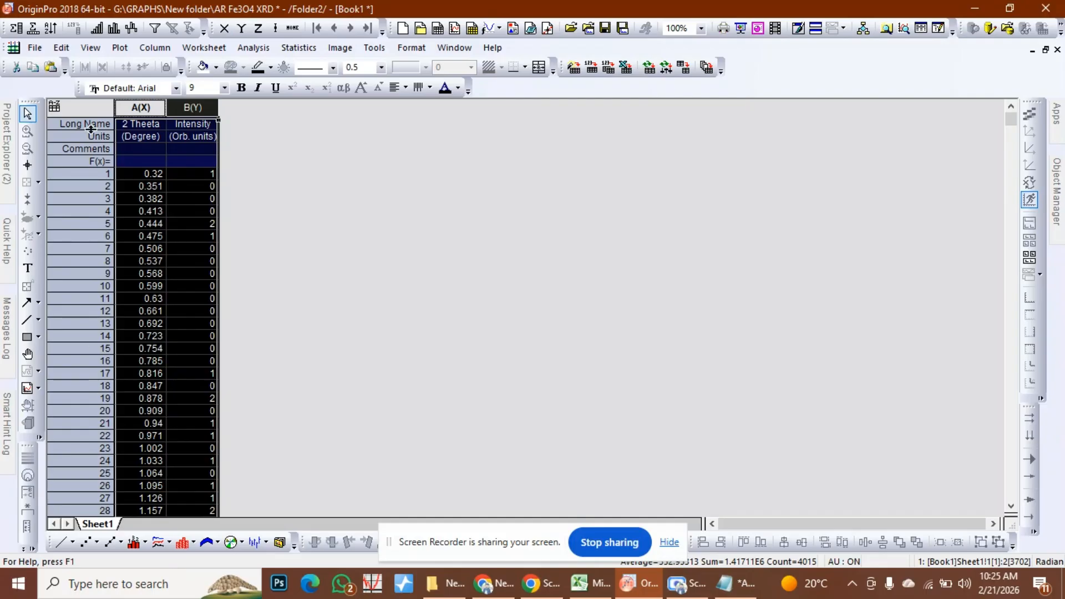
pyautogui.click(125, 45)
pyautogui.moveTo(145, 103)
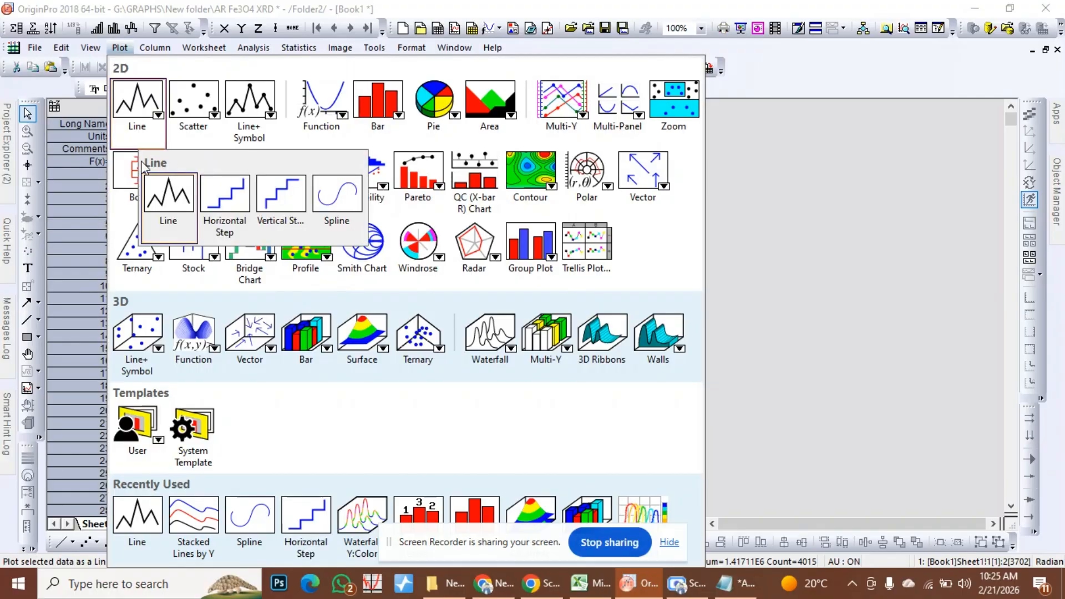
pyautogui.click(168, 191)
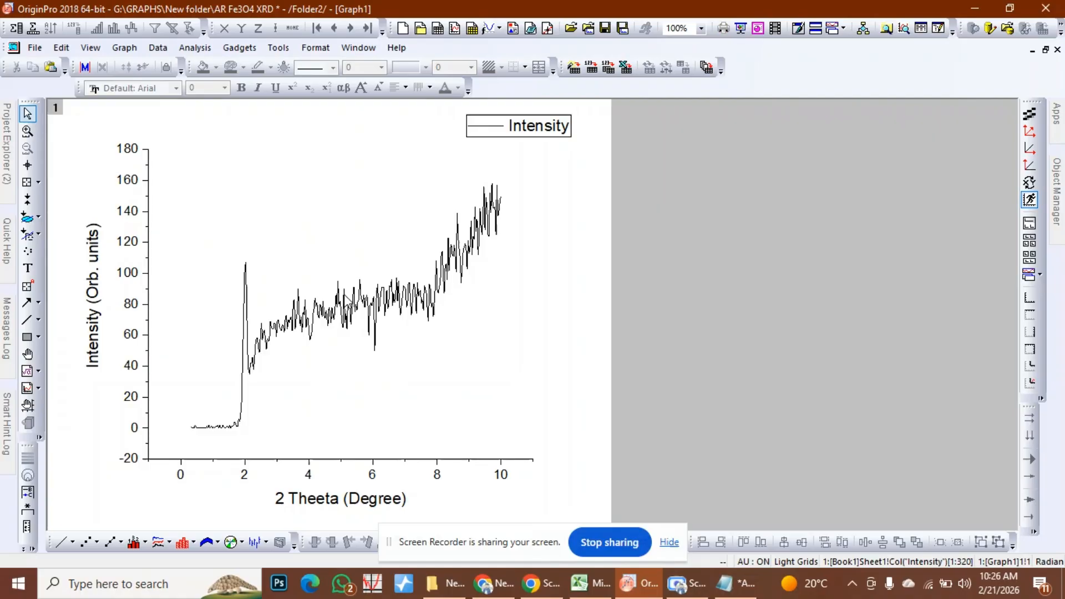
pyautogui.click(368, 303)
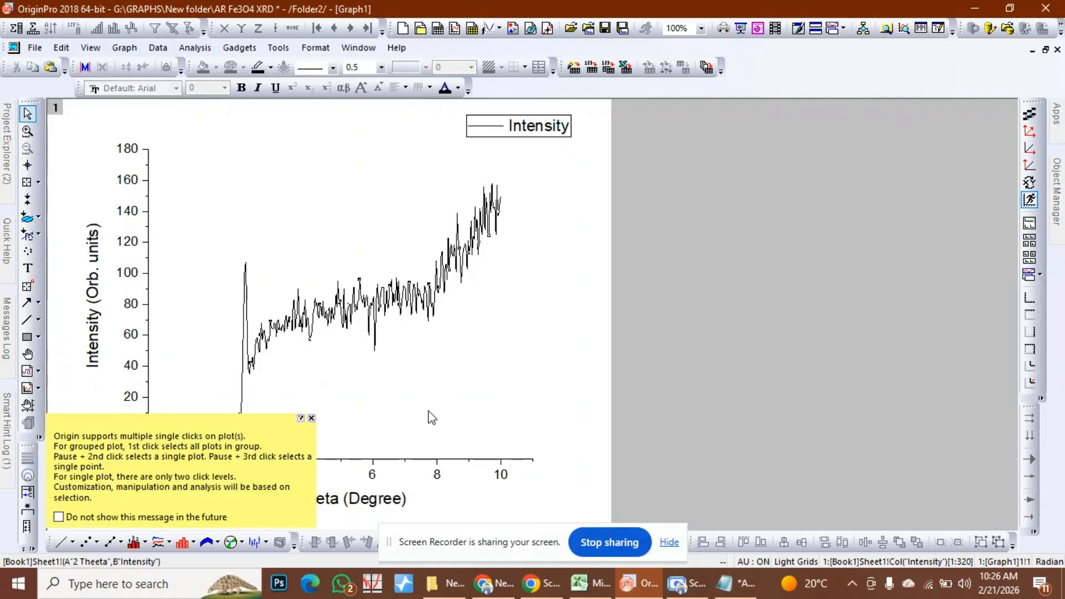
# Step: Dismiss the hint, move the legend down and inward over the curve, and change its label text to "ABC"
pyautogui.click(311, 417)
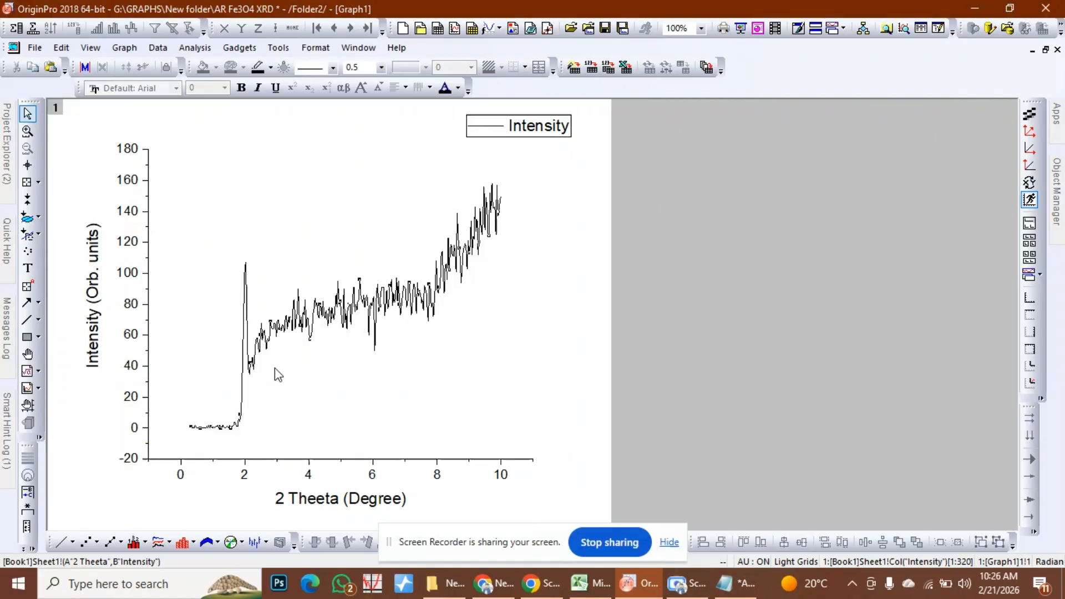
pyautogui.click(554, 128)
pyautogui.moveTo(553, 128); pyautogui.dragTo(453, 156)
pyautogui.doubleClick(454, 156)
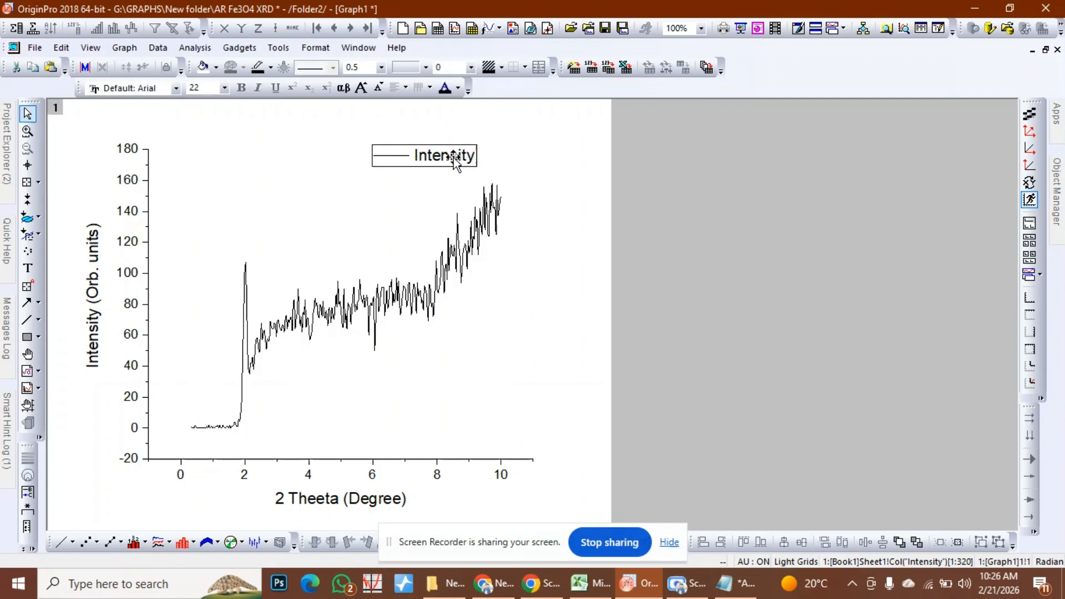
pyautogui.click(523, 227)
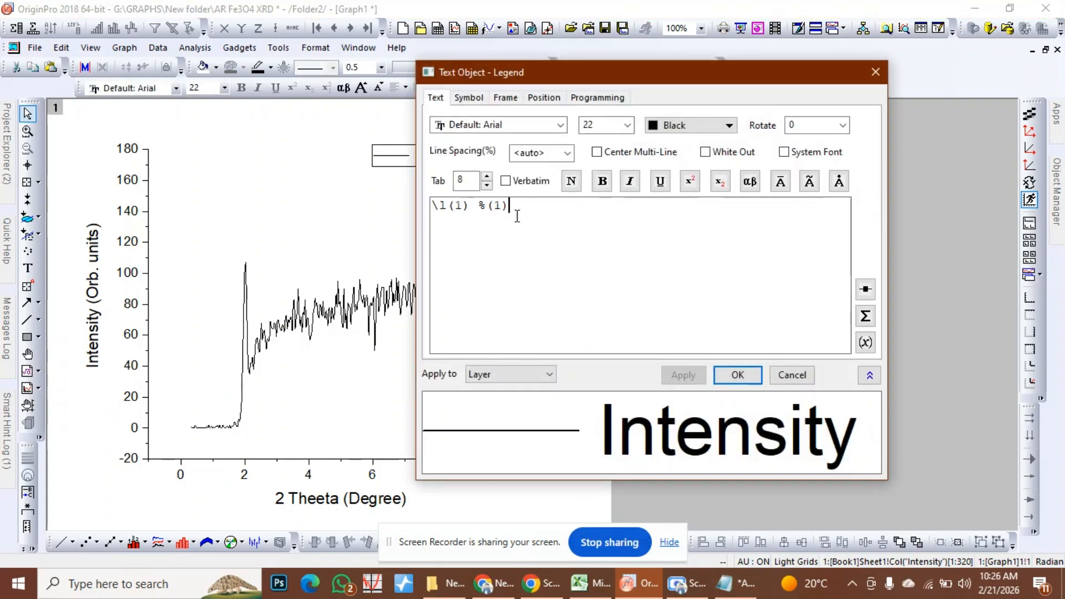
pyautogui.moveTo(478, 208); pyautogui.dragTo(525, 222)
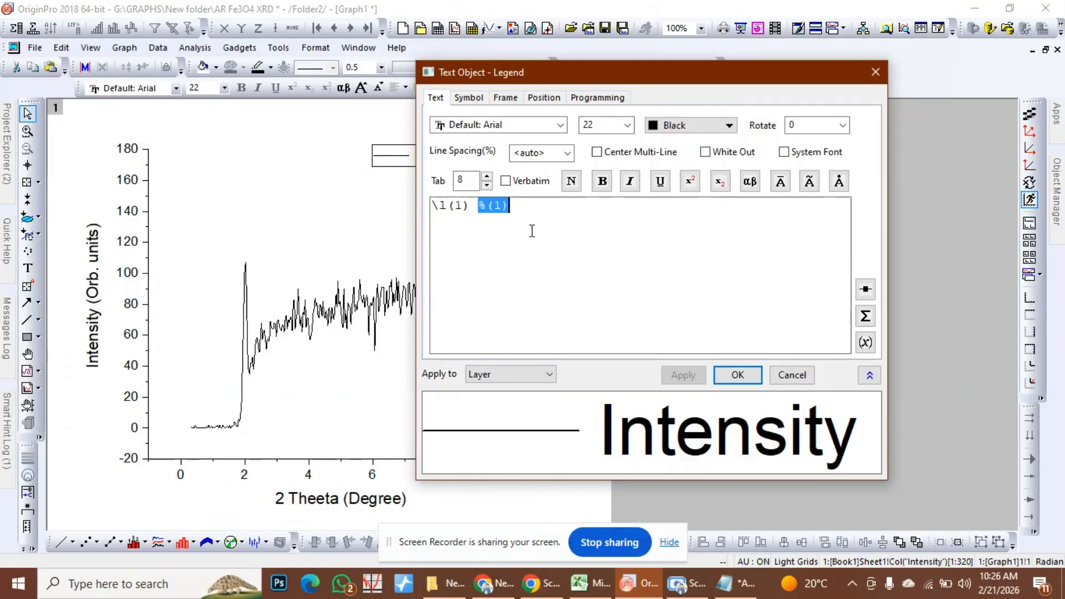
pyautogui.write('ABC')
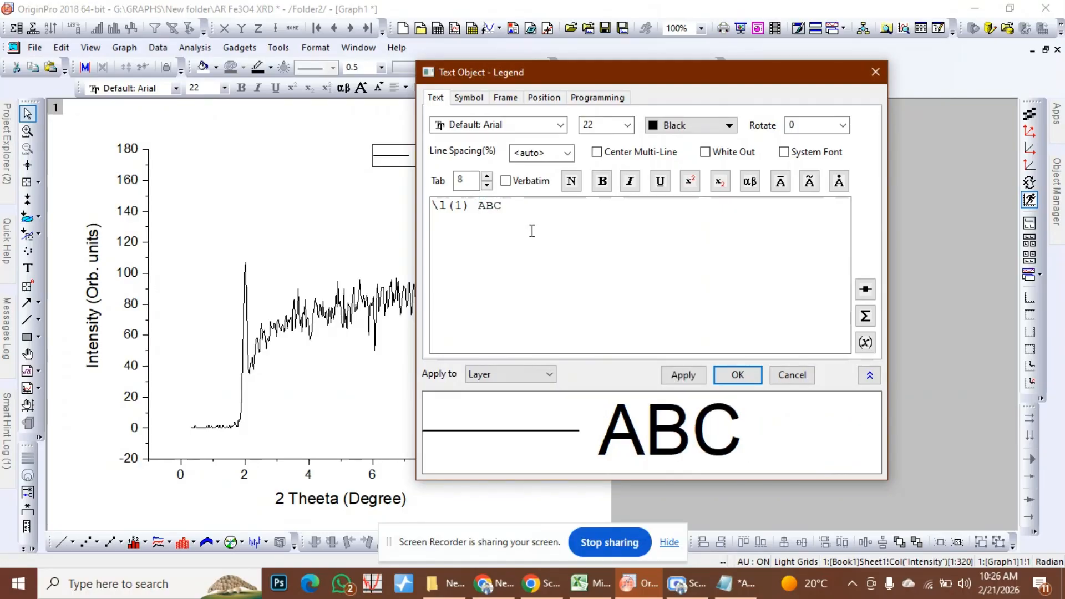
# Step: Make the whole legend text bold, keeping Default: Arial at size 22, and accept the legend changes
pyautogui.moveTo(503, 205); pyautogui.dragTo(340, 213)
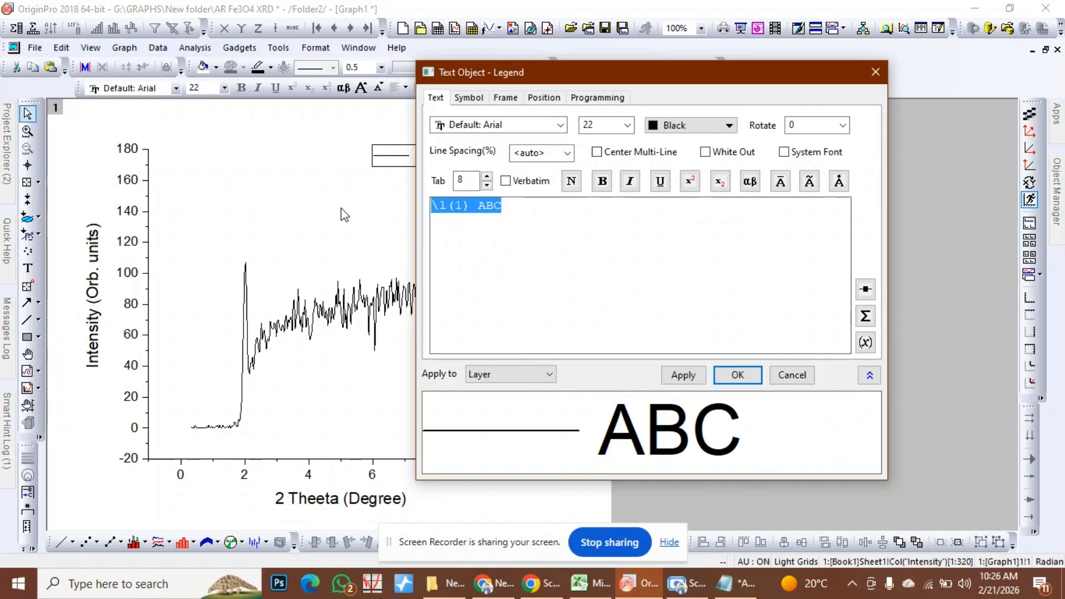
pyautogui.click(607, 181)
pyautogui.click(627, 125)
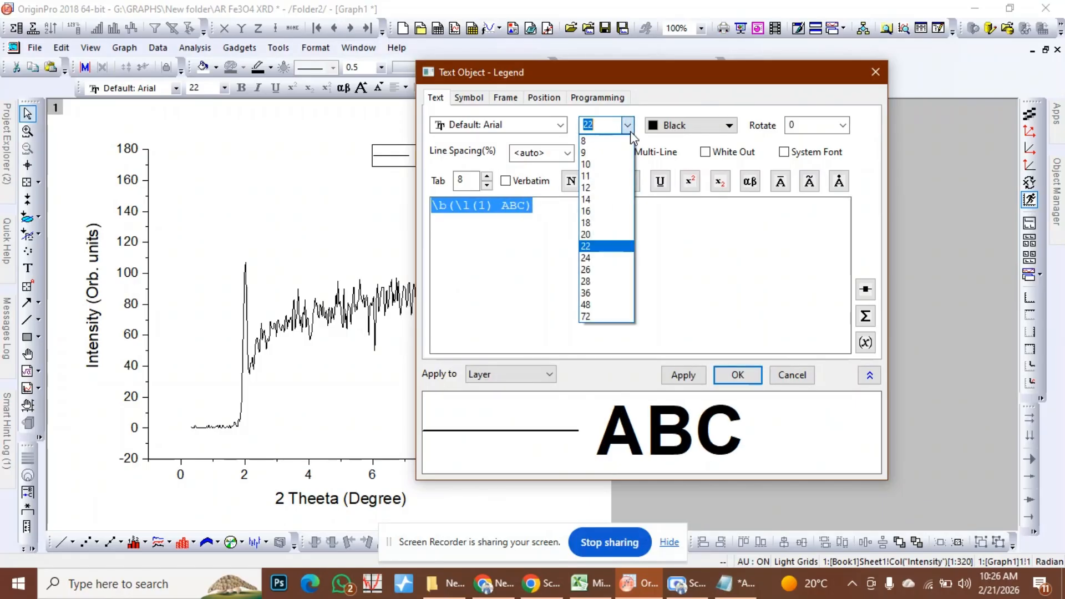
pyautogui.click(632, 245)
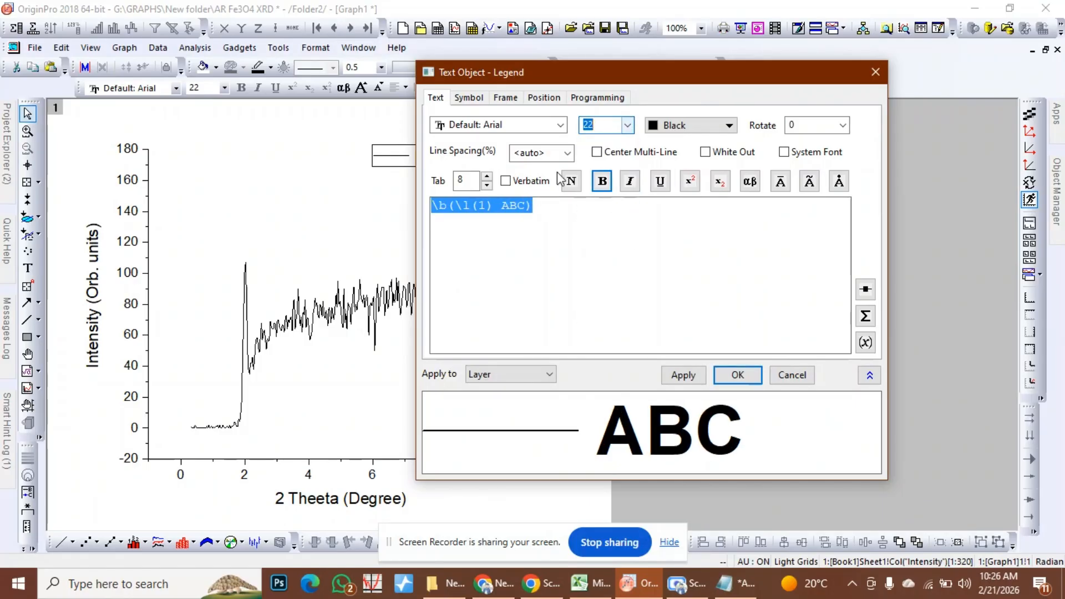
pyautogui.click(560, 124)
pyautogui.click(561, 126)
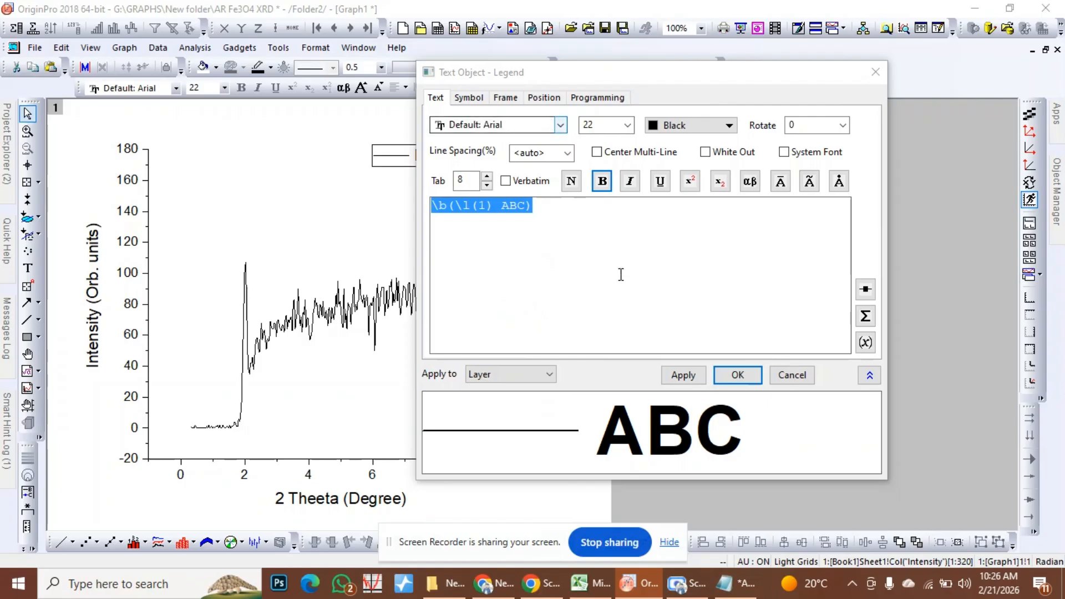
pyautogui.click(744, 374)
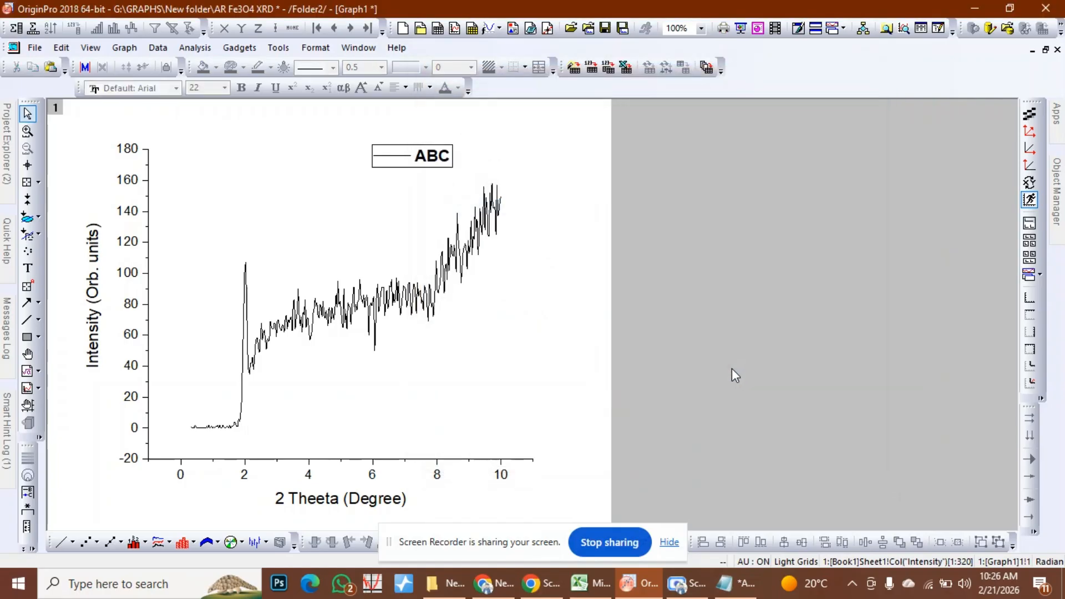
# Step: Set the line thickness of the bottom X axis to 5
pyautogui.click(309, 459)
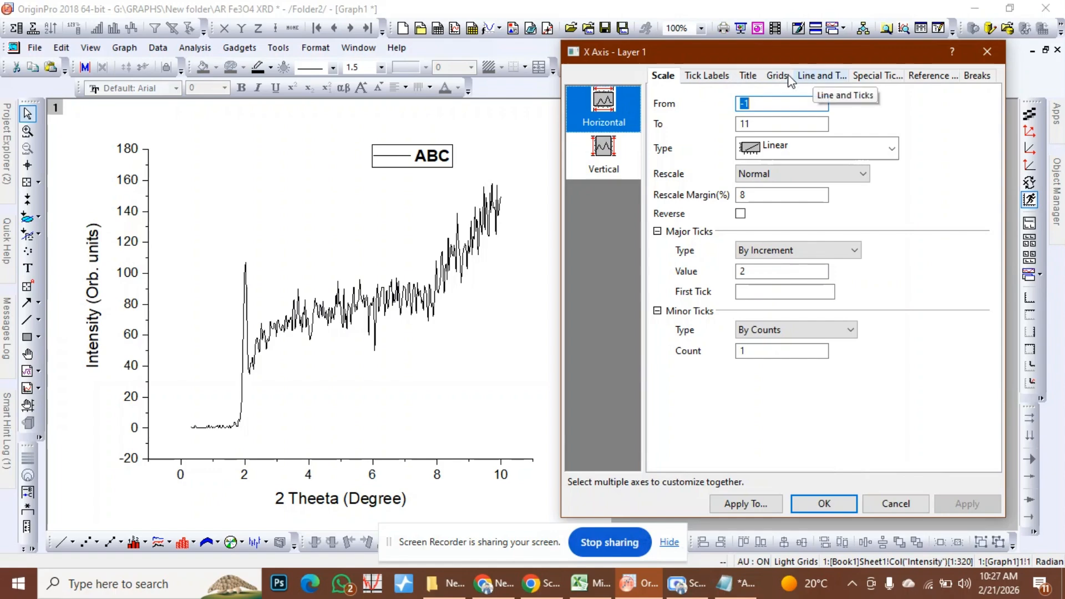
pyautogui.click(707, 79)
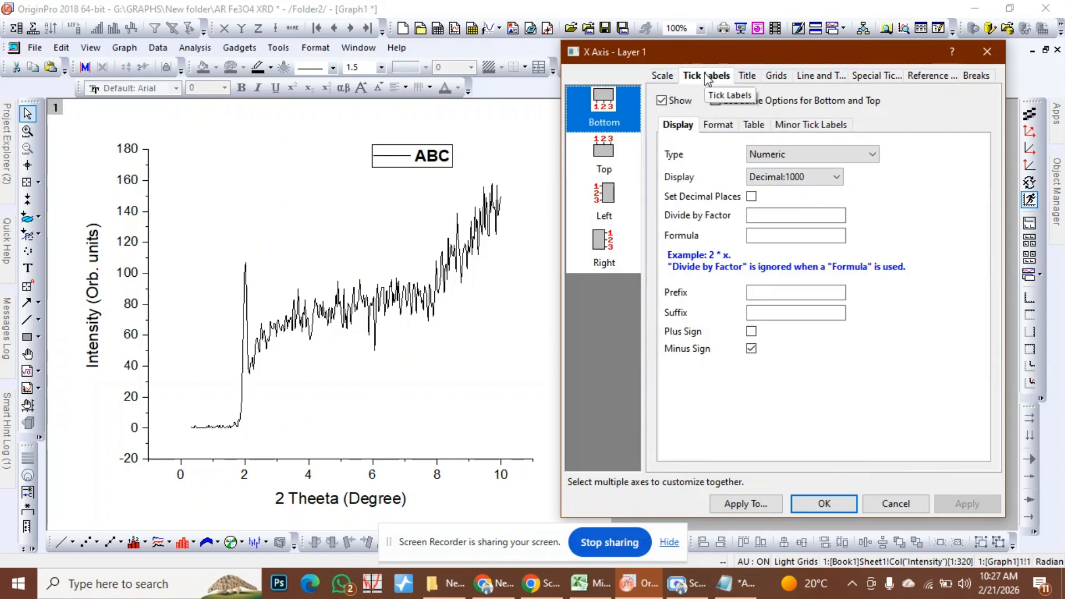
pyautogui.click(806, 78)
pyautogui.click(863, 201)
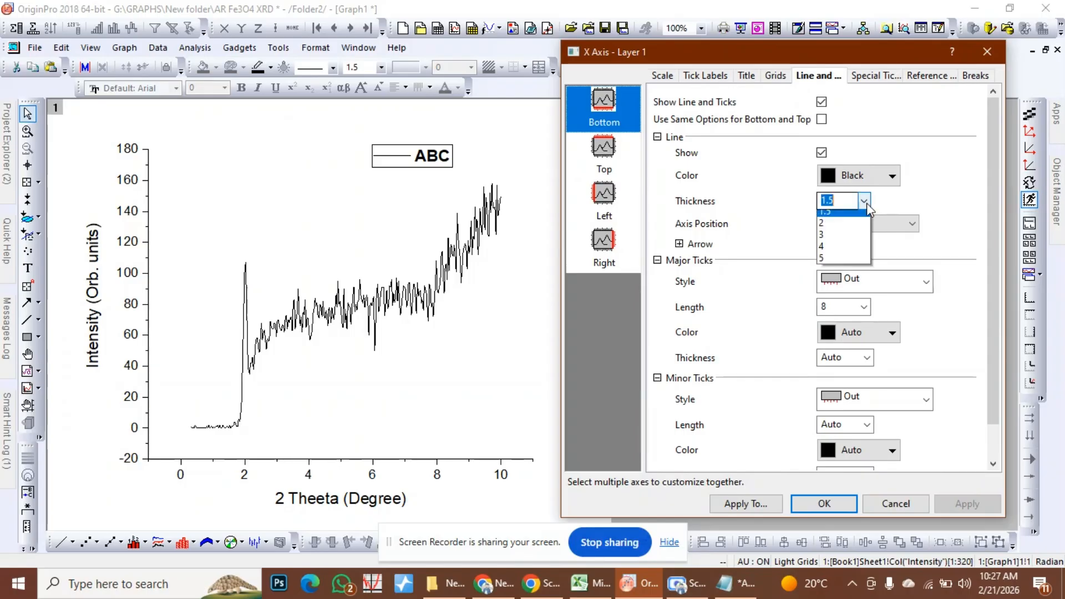
pyautogui.click(857, 297)
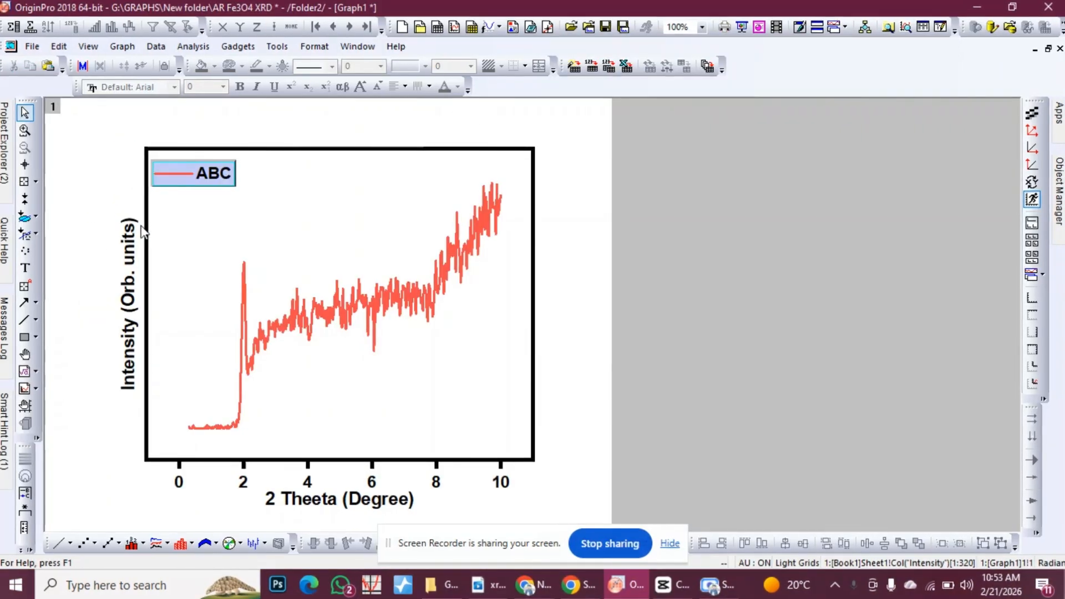
# Step: Open the plotted curve's plot properties and apply a line width of 2
pyautogui.click(384, 292)
pyautogui.doubleClick(384, 292)
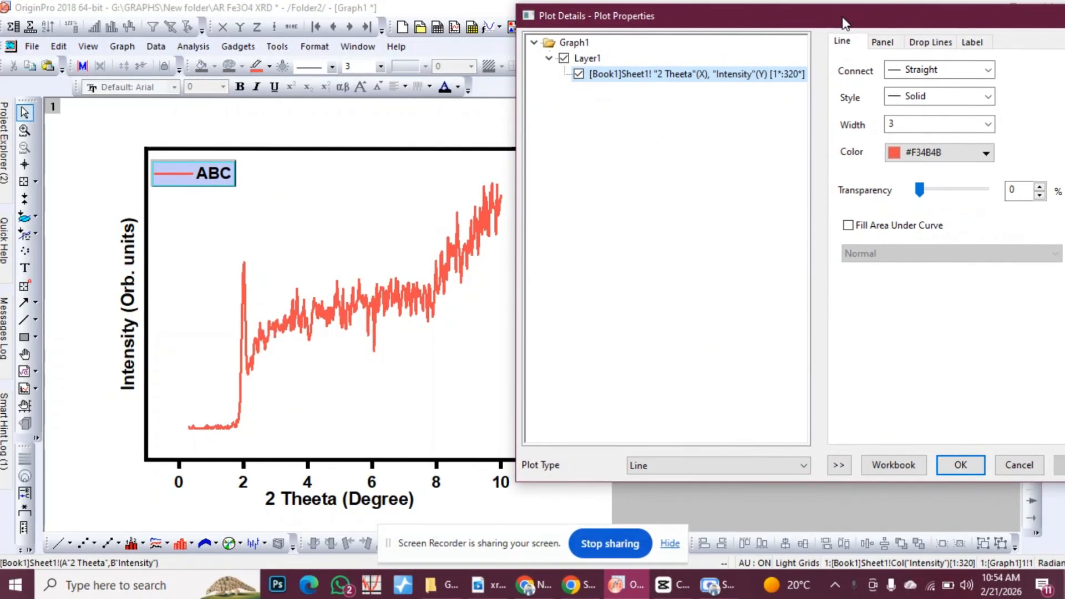
pyautogui.moveTo(524, 137); pyautogui.dragTo(681, 111)
pyautogui.moveTo(998, 22); pyautogui.dragTo(831, 25)
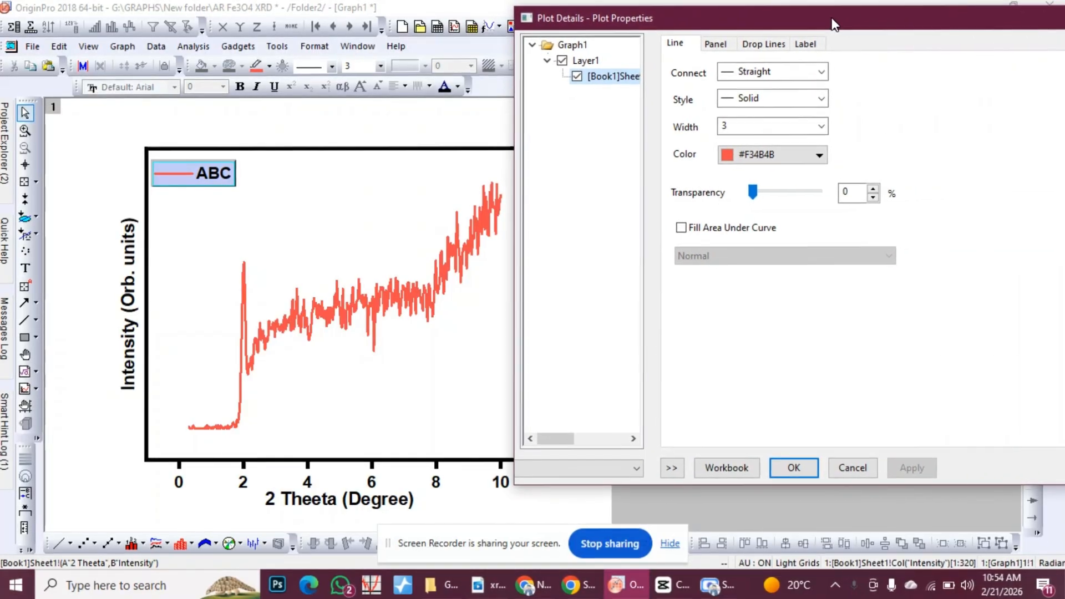
pyautogui.click(820, 127)
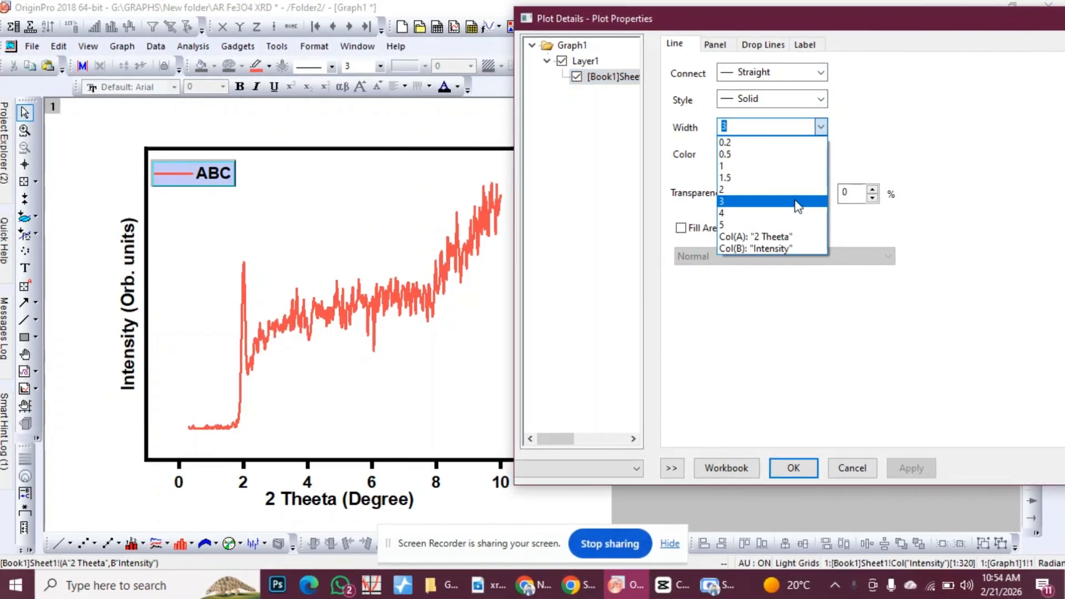
pyautogui.click(799, 201)
pyautogui.click(819, 127)
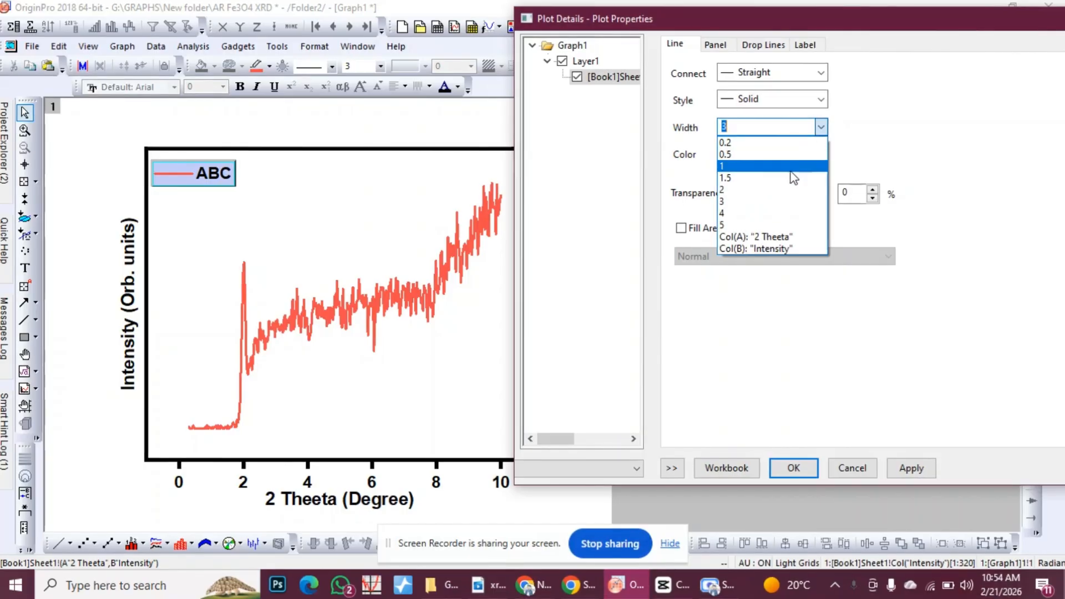
pyautogui.click(788, 178)
pyautogui.click(906, 468)
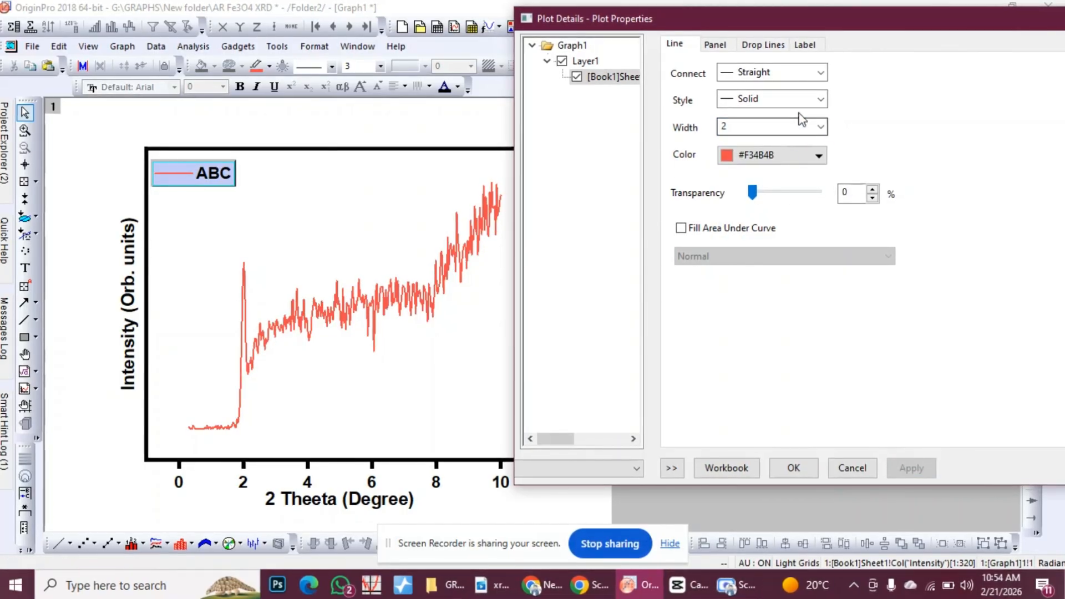
# Step: Set the curve's line width to 3 and apply it
pyautogui.click(820, 126)
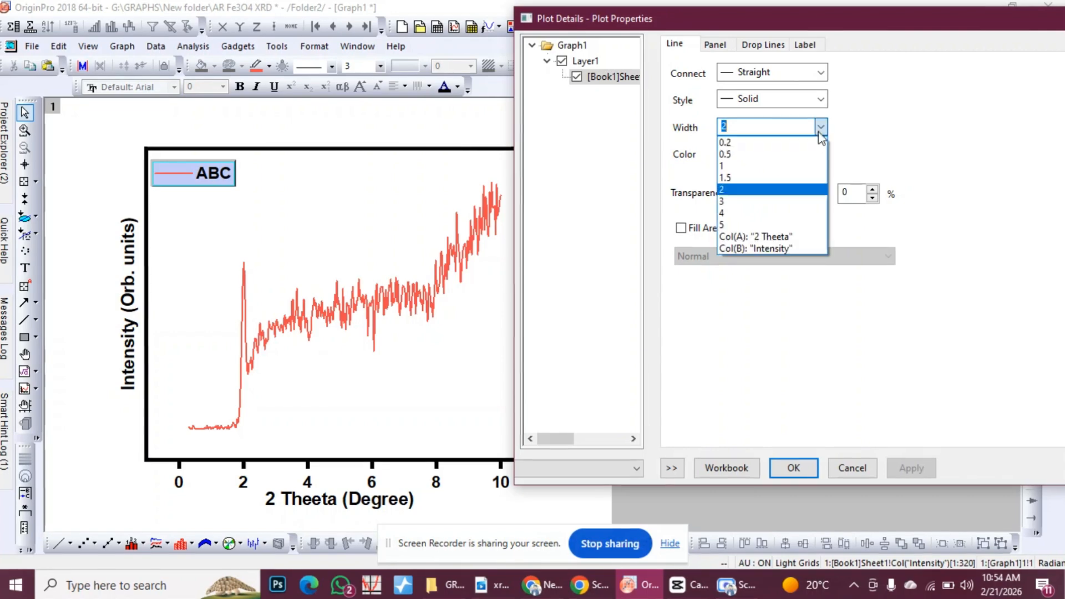
pyautogui.click(774, 203)
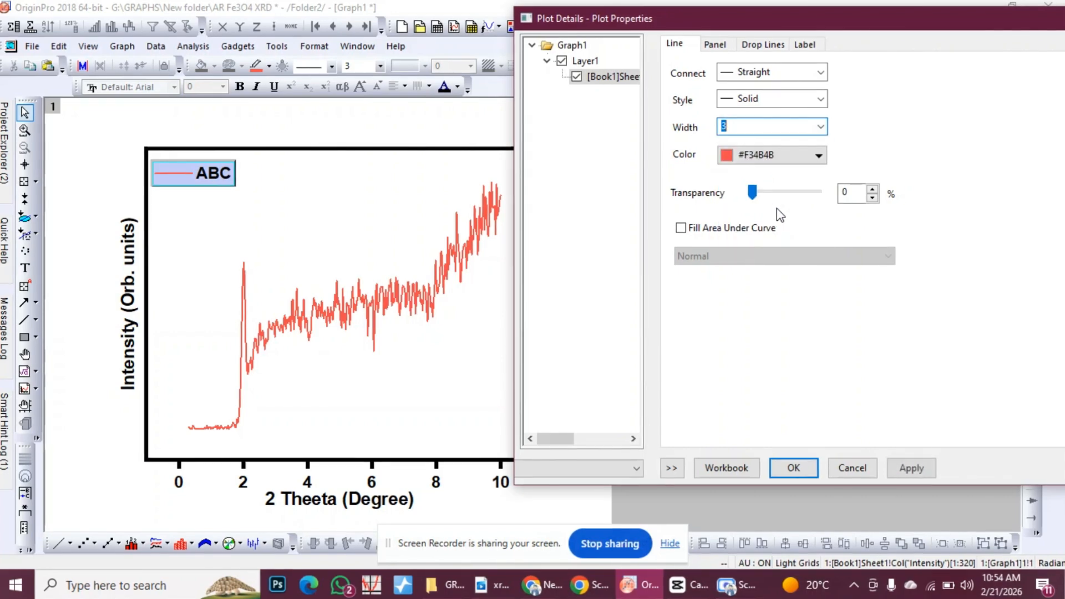
pyautogui.click(915, 468)
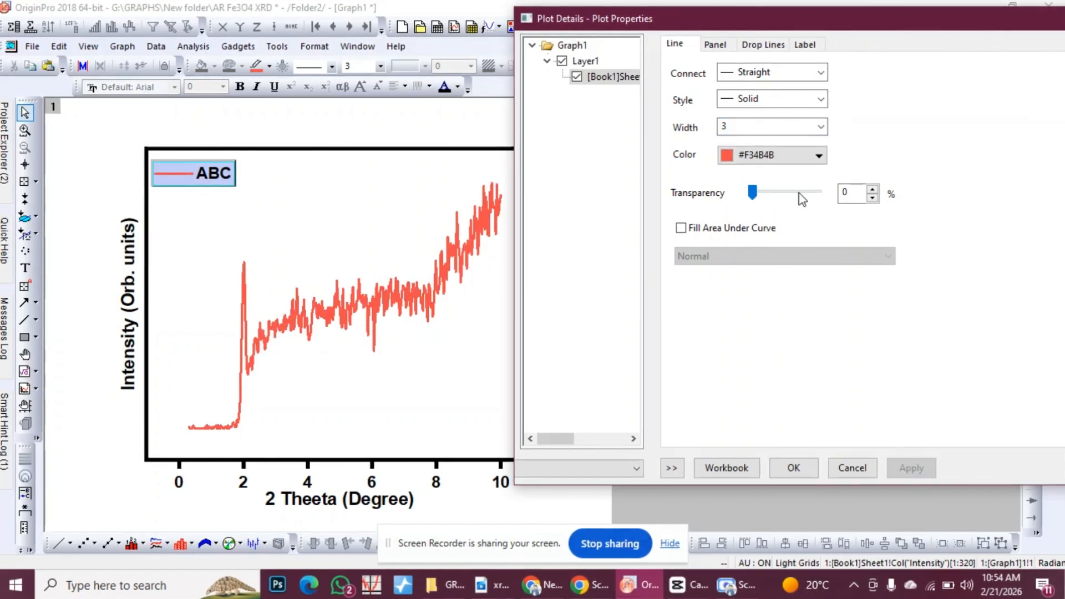
# Step: Try the curve's transparency at 40% and at 80%, applying each value
pyautogui.click(780, 192)
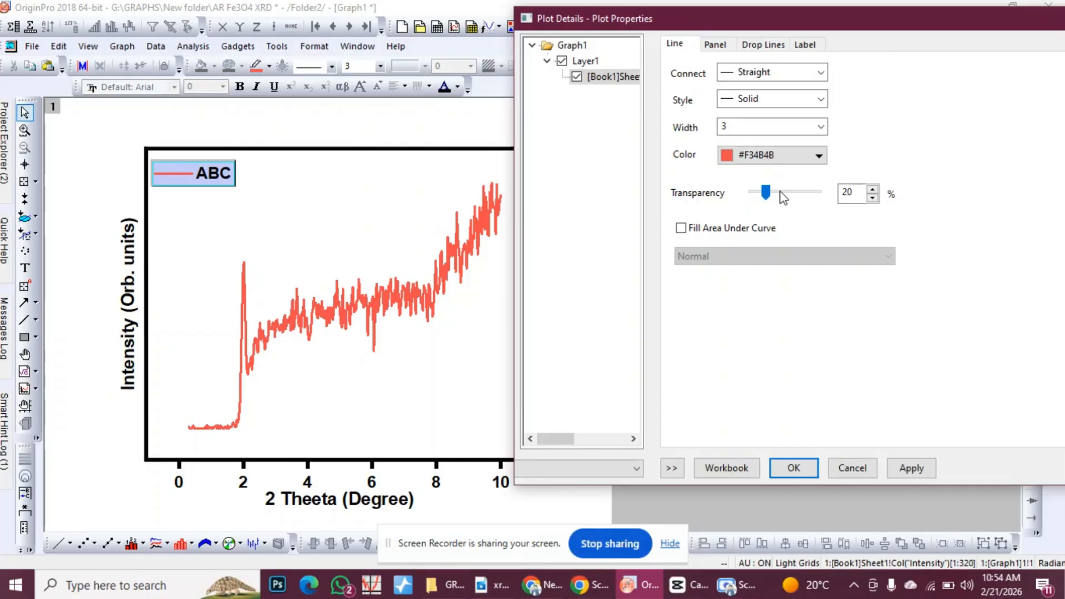
pyautogui.click(912, 470)
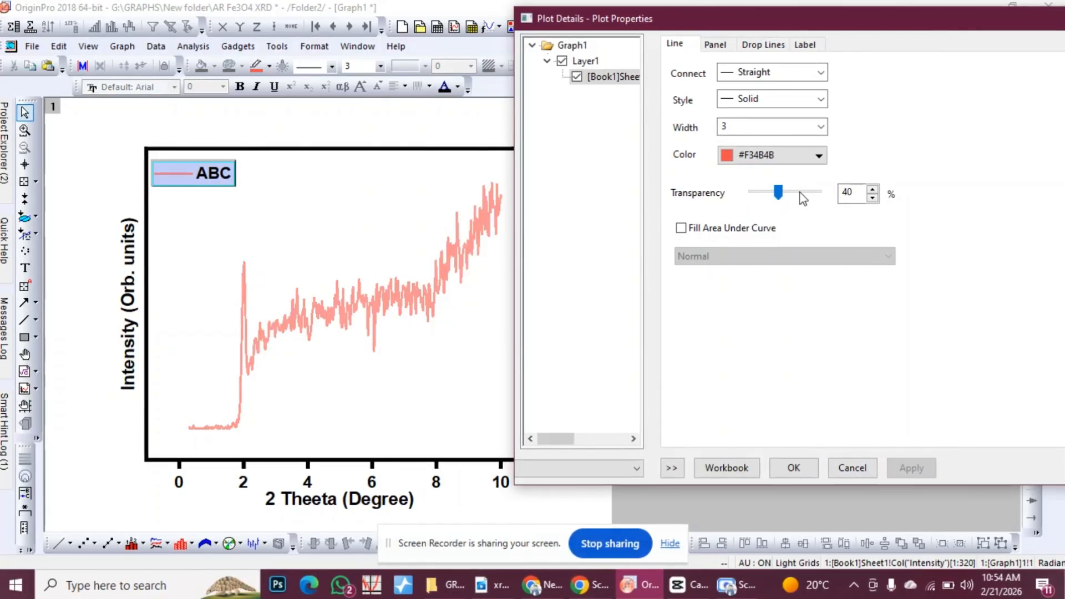
pyautogui.moveTo(777, 193); pyautogui.dragTo(804, 194)
pyautogui.click(909, 467)
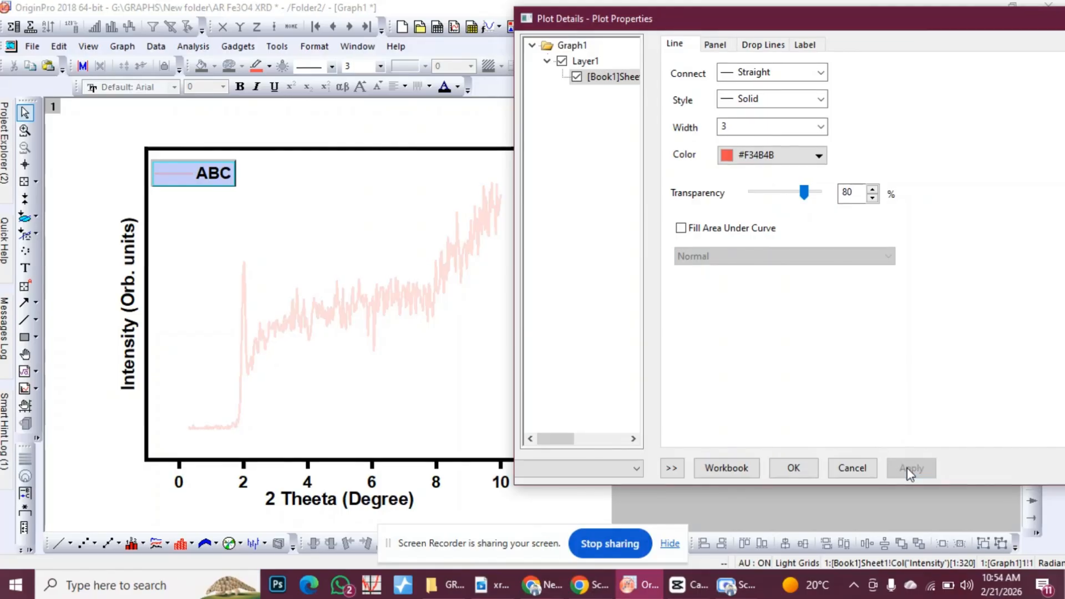
# Step: Set the curve's transparency back to 0% and apply it
pyautogui.click(760, 195)
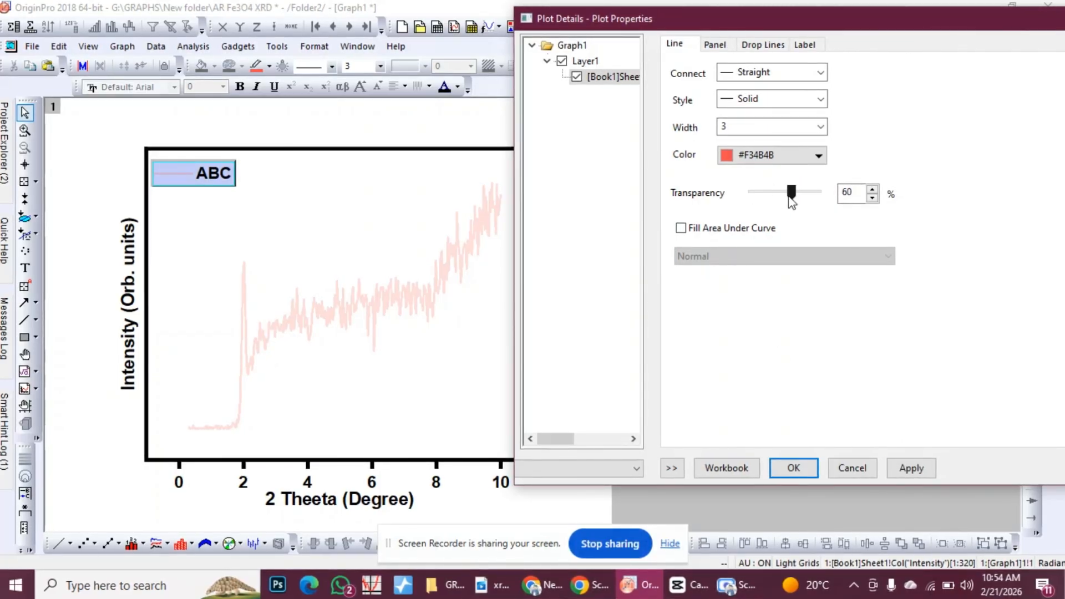
pyautogui.moveTo(781, 195); pyautogui.dragTo(745, 198)
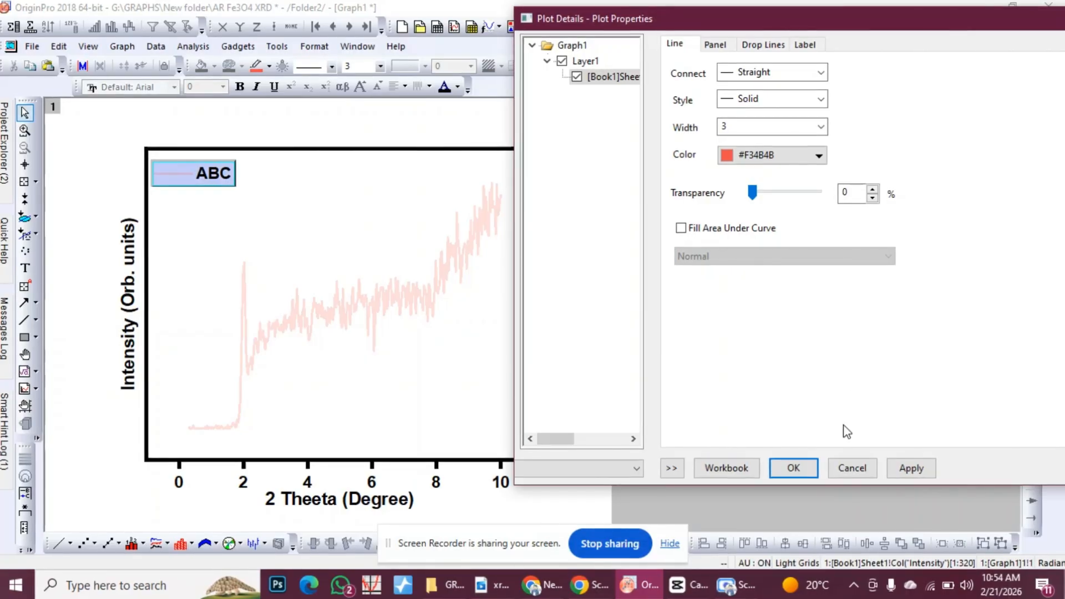
pyautogui.click(910, 467)
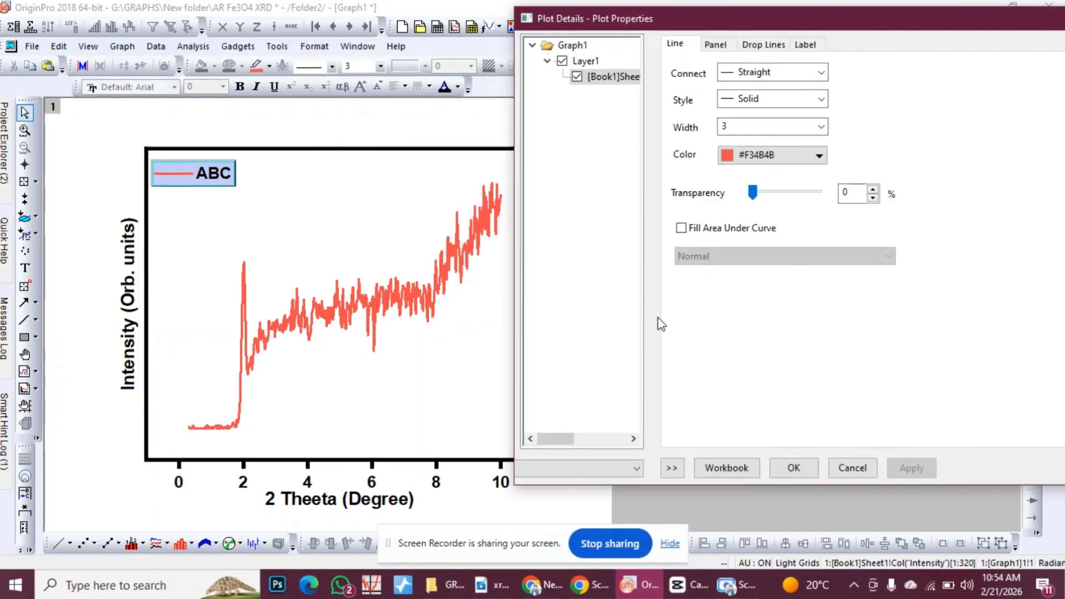
# Step: Look through the curve's drop line, label and panel options, close the plot properties and dismiss the hint
pyautogui.click(760, 45)
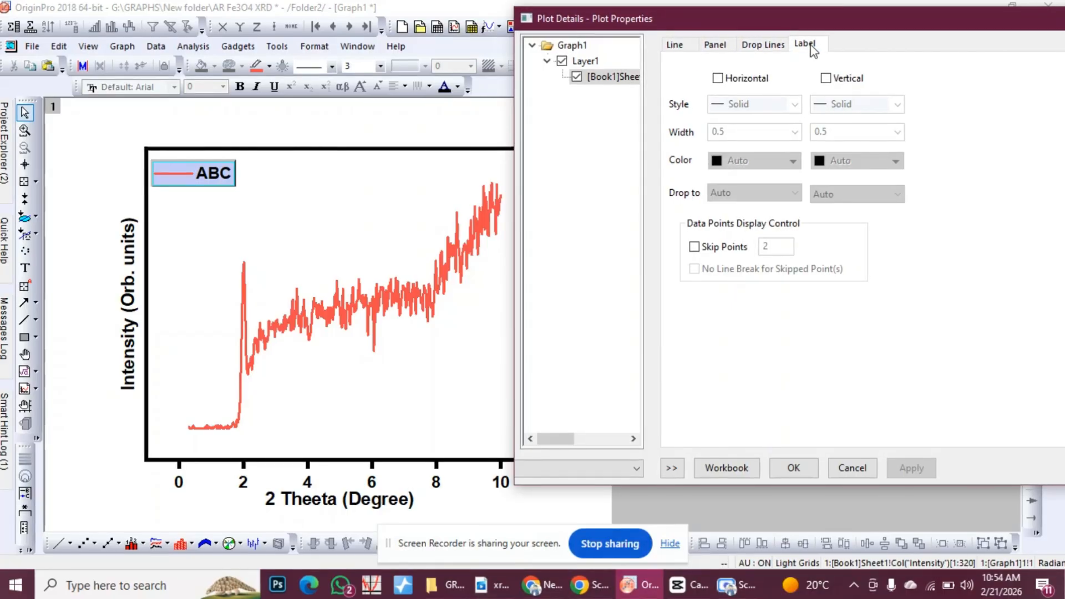
pyautogui.click(810, 48)
pyautogui.click(752, 52)
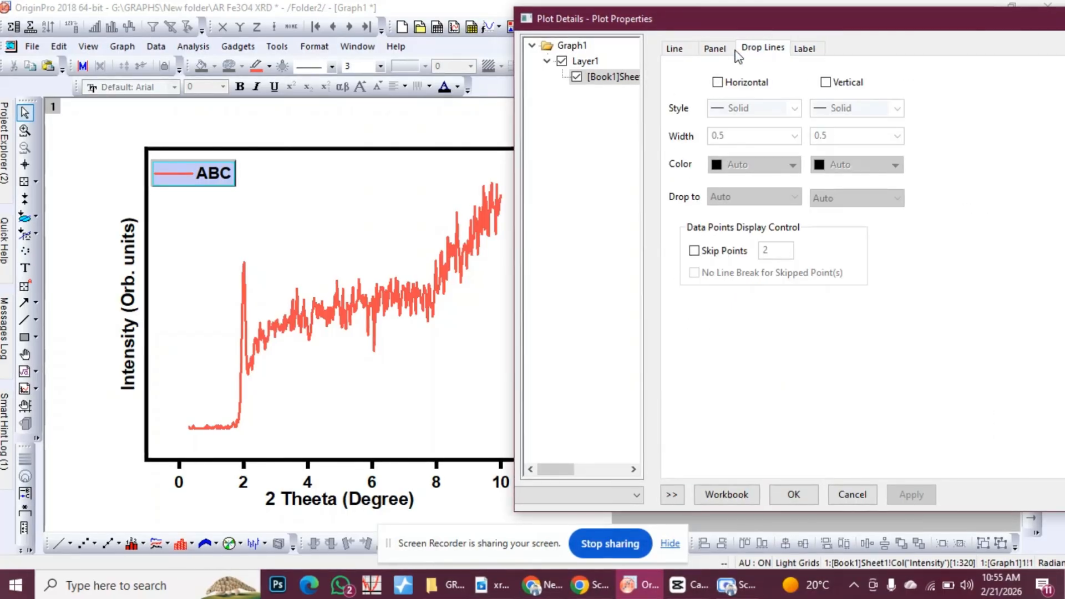
pyautogui.click(723, 56)
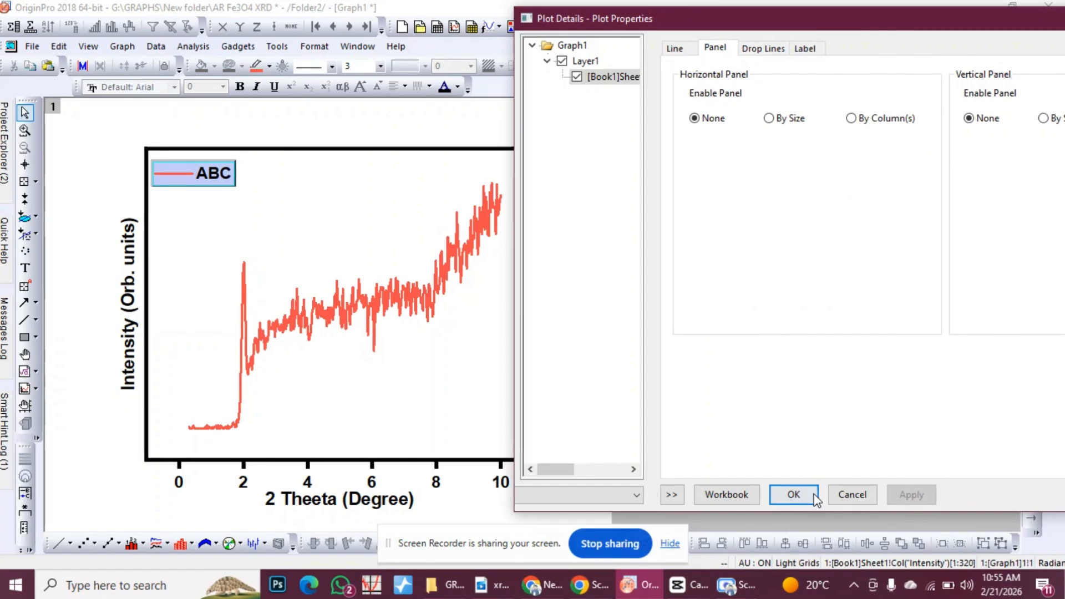
pyautogui.click(793, 494)
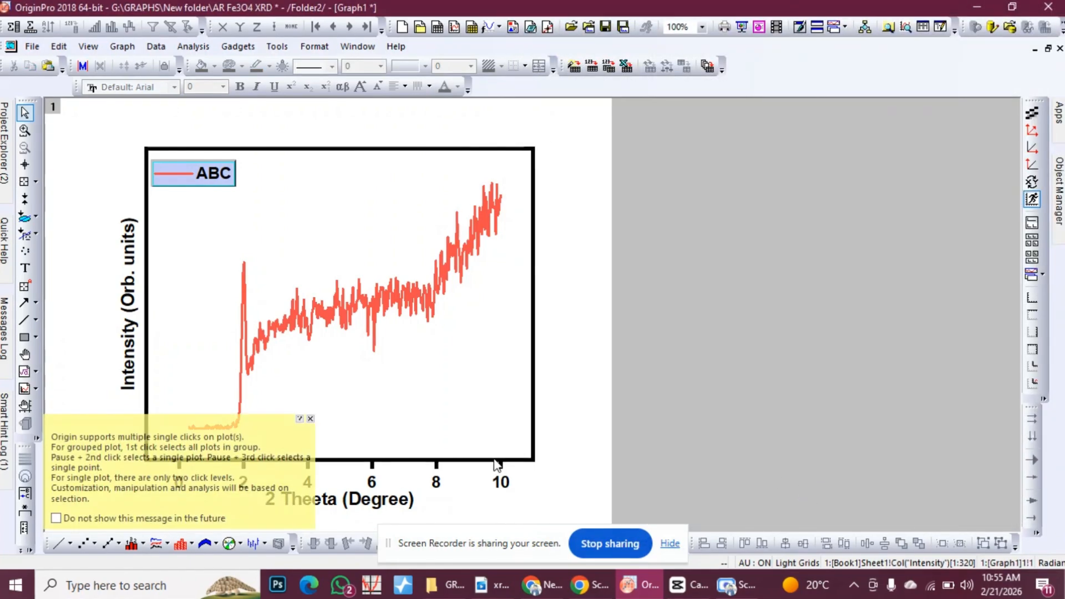
pyautogui.click(310, 418)
# Step: Open the X axis settings and try a scale range from 20 to 80, applying it to the graph
pyautogui.click(423, 462)
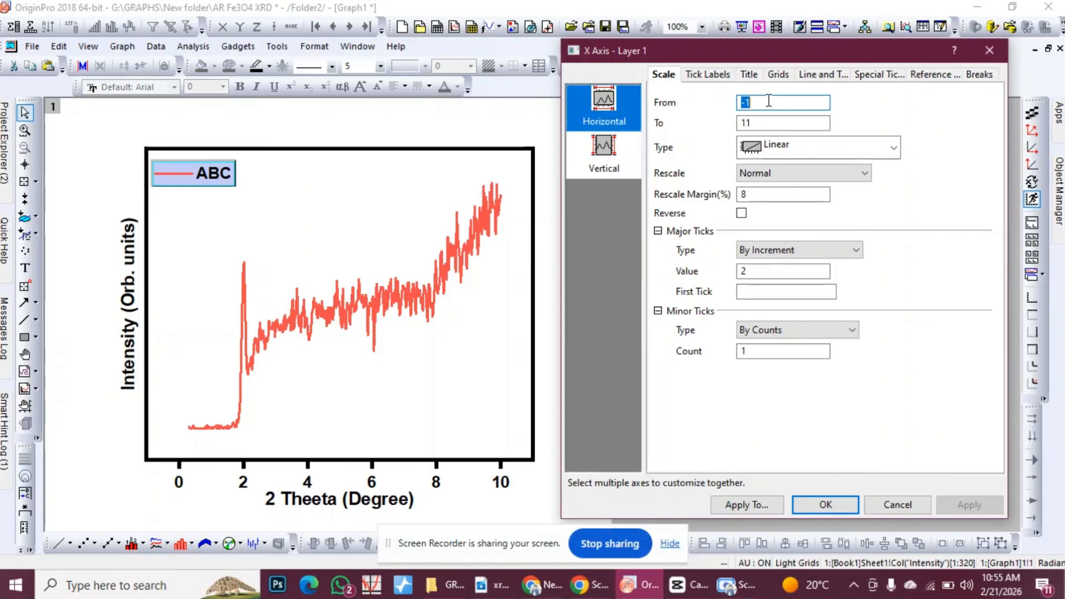
pyautogui.write('0')
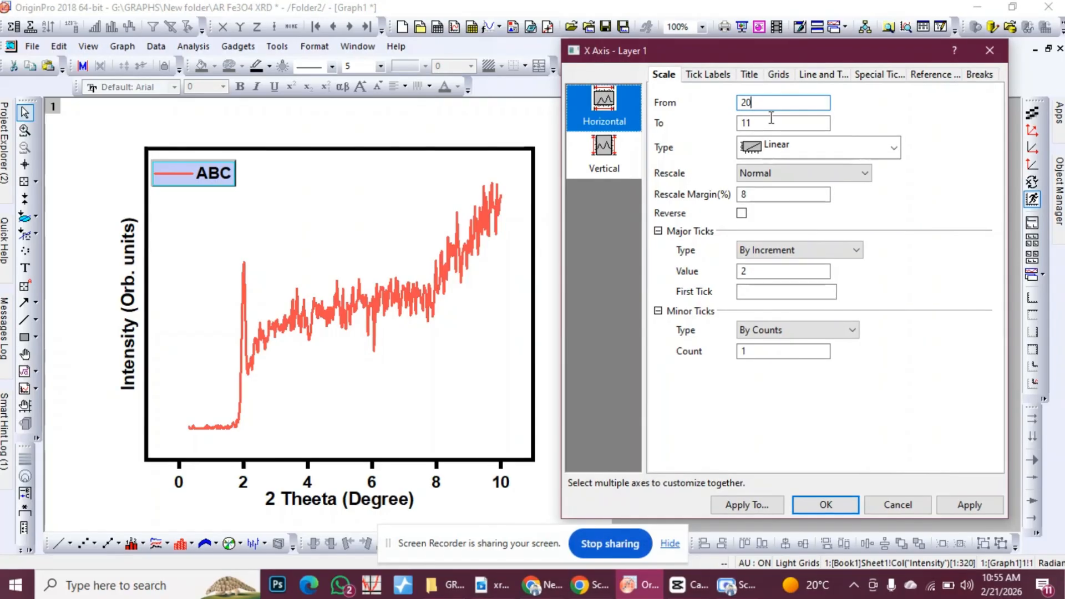
pyautogui.press('Tab')
pyautogui.write('80')
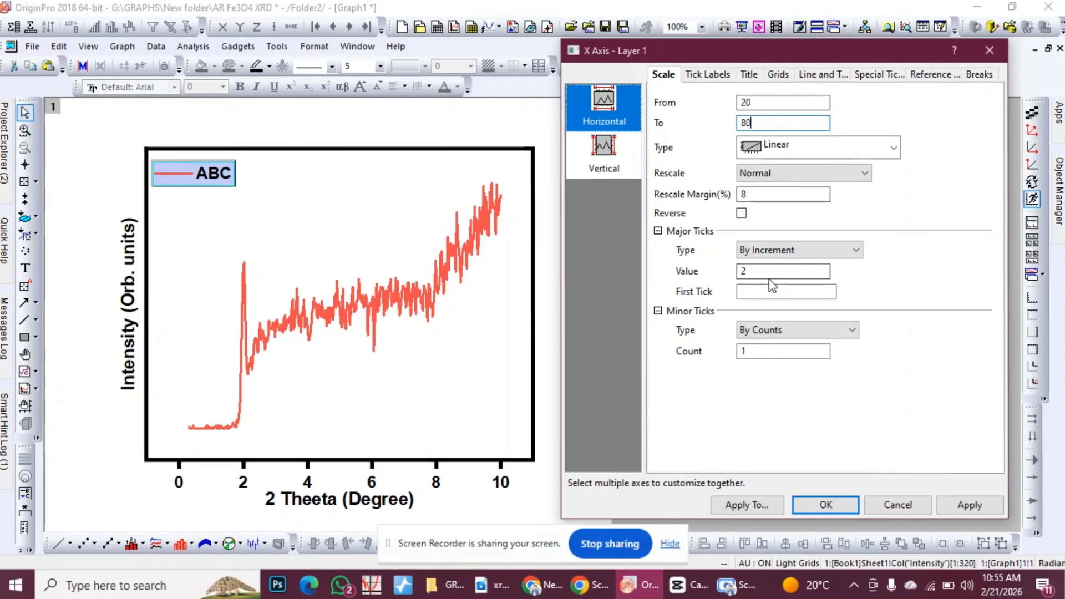
pyautogui.click(969, 506)
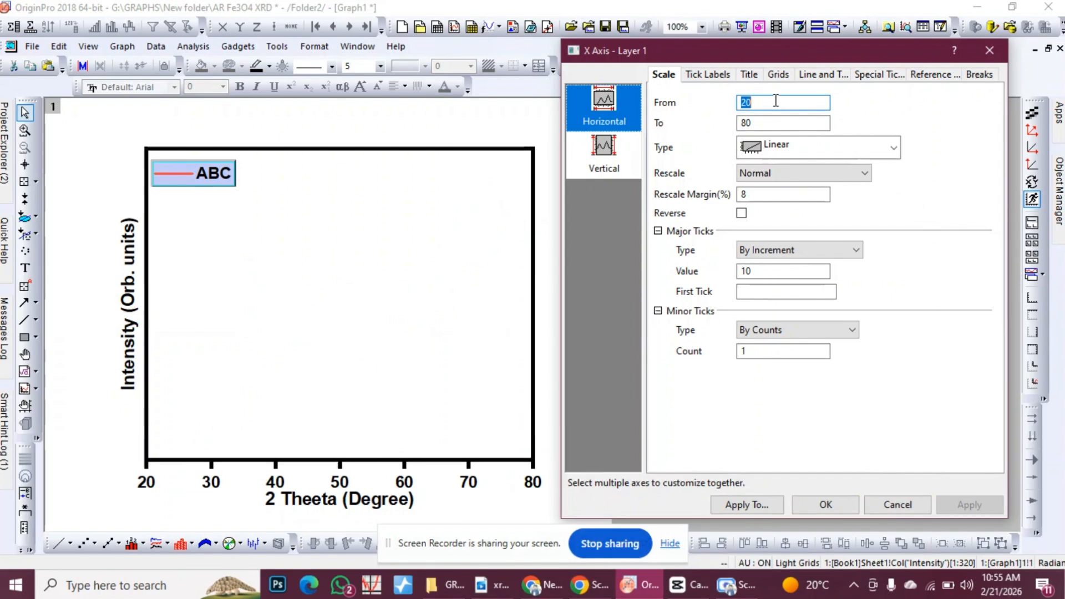
# Step: Set the X axis scale to run from 2 to 7 and apply it
pyautogui.write('2')
pyautogui.press('Tab')
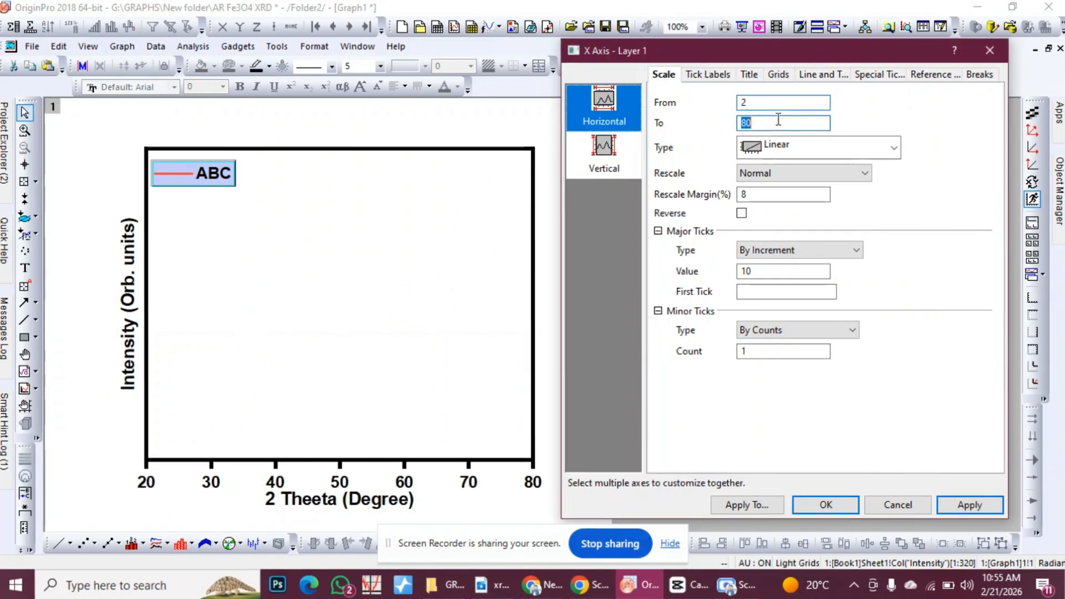
pyautogui.write('7')
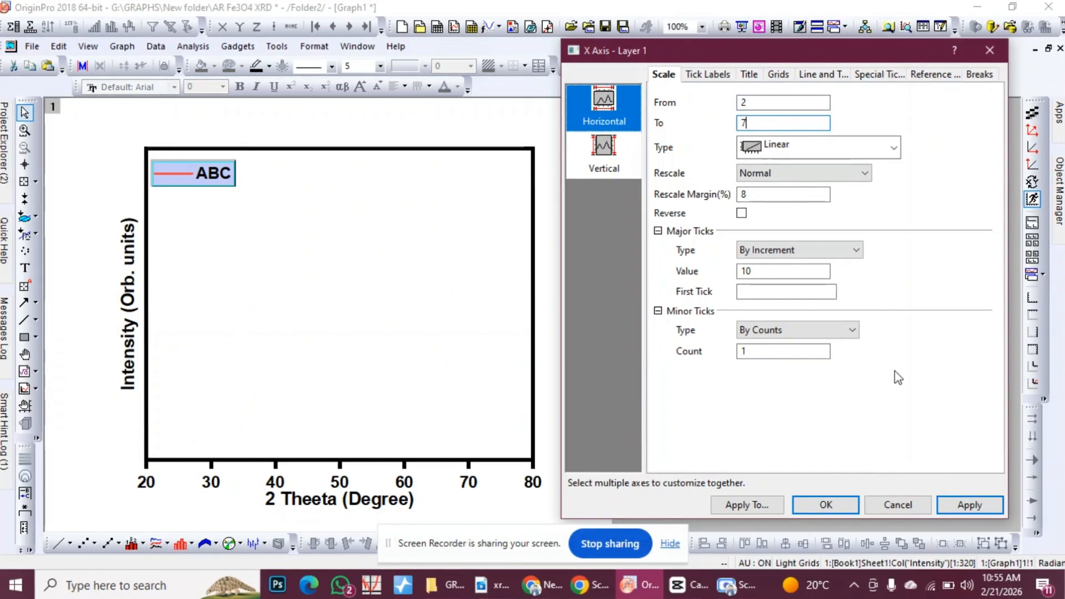
pyautogui.click(968, 505)
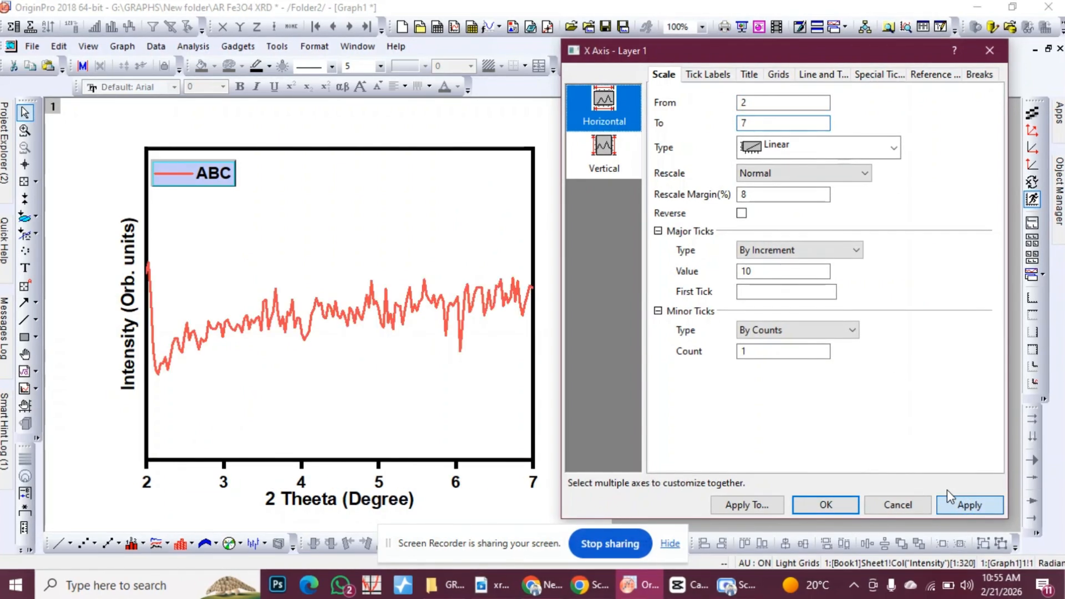
# Step: Try 21 as the upper limit of the X axis scale and apply it
pyautogui.doubleClick(755, 123)
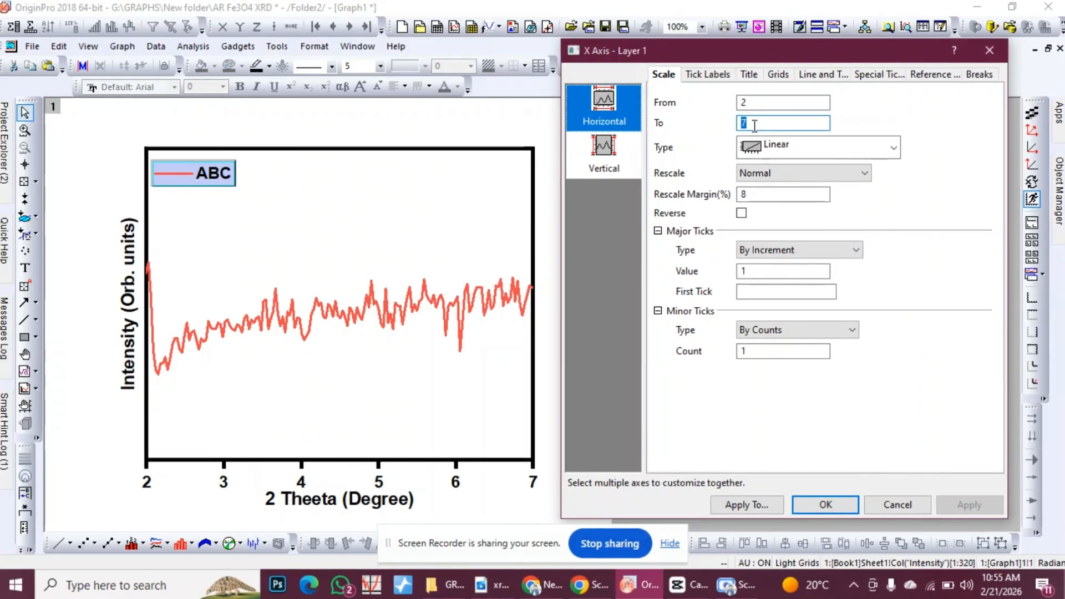
pyautogui.write('21')
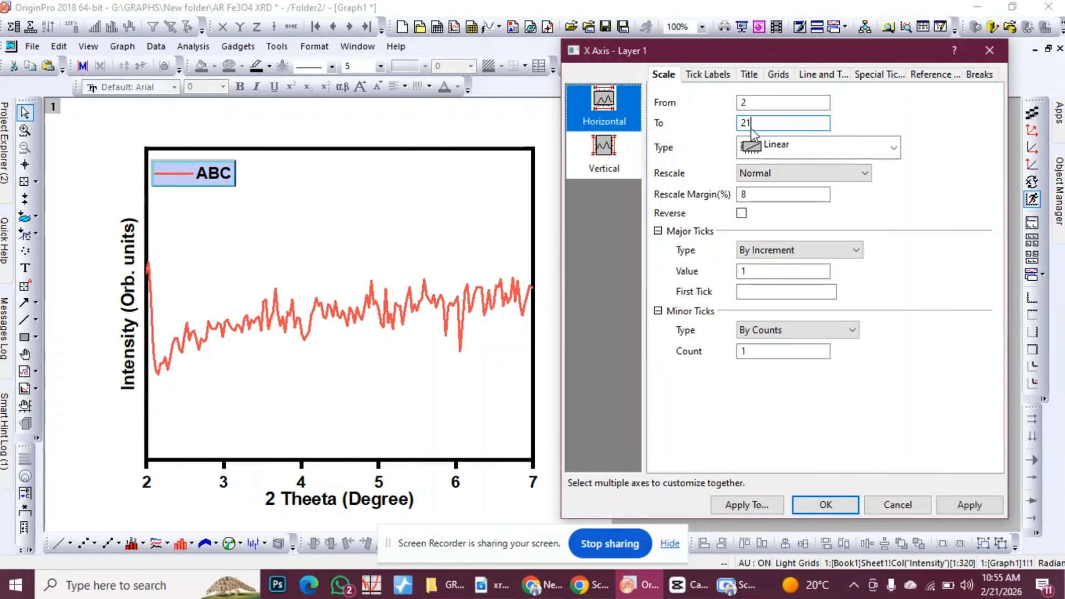
pyautogui.click(977, 502)
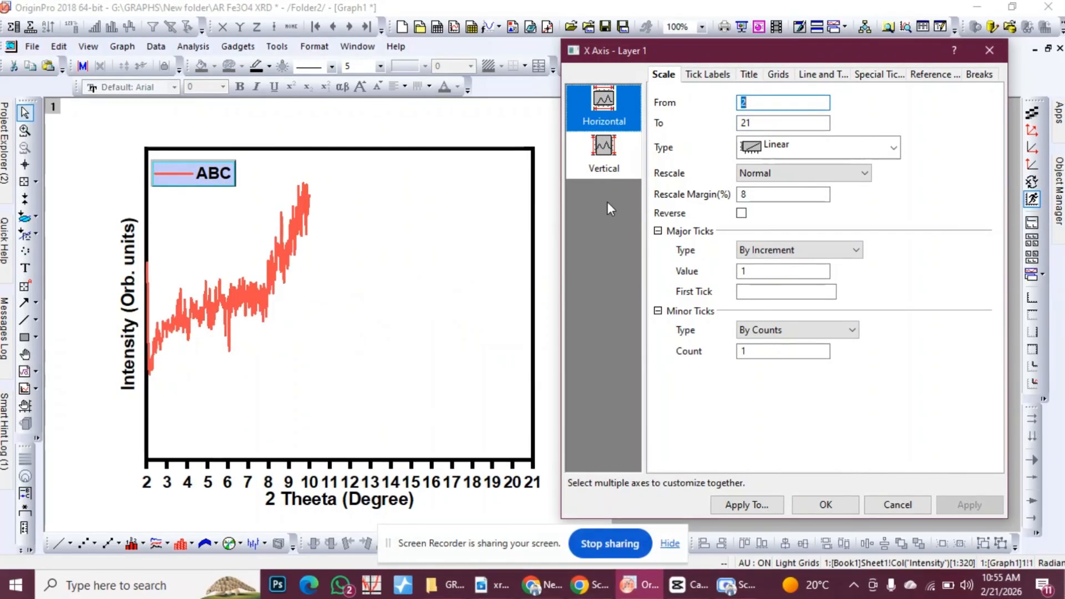
# Step: Set the X axis scale's upper limit to 10, apply it and close the axis settings
pyautogui.doubleClick(769, 122)
pyautogui.write('1')
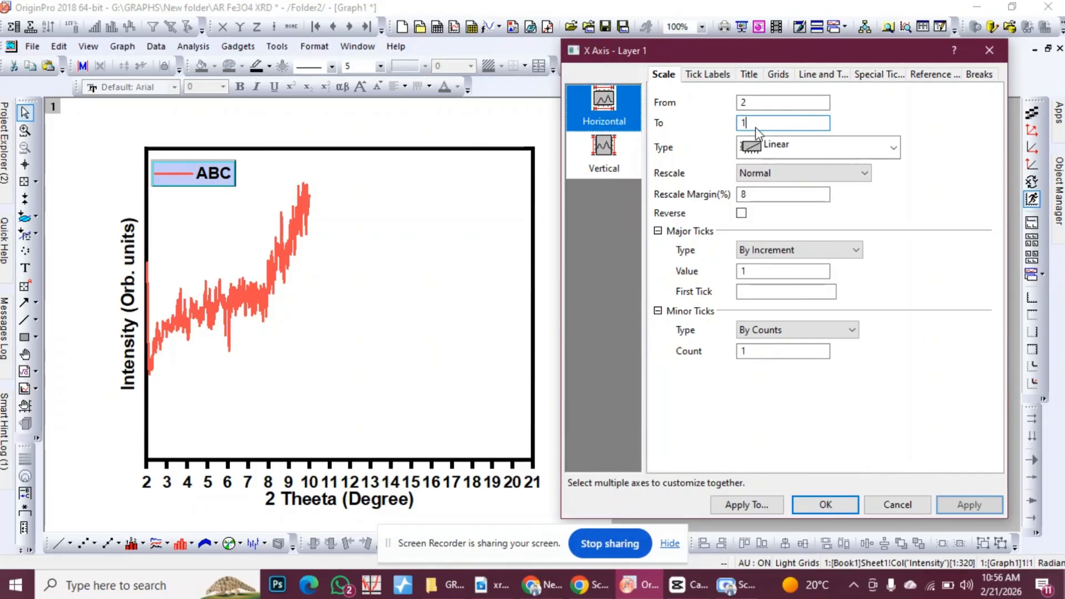
pyautogui.write('0')
pyautogui.click(951, 503)
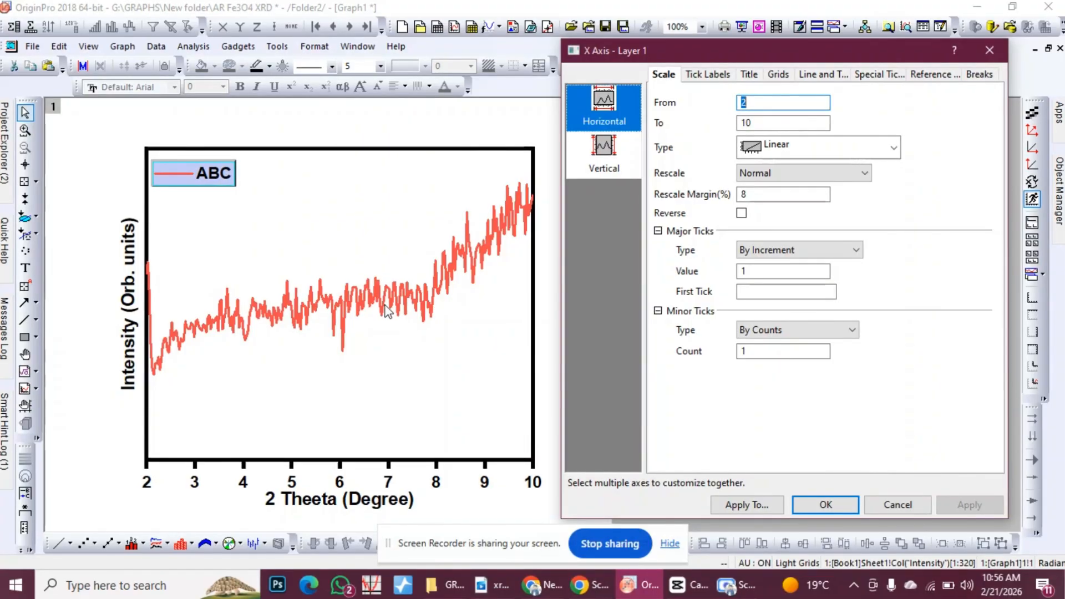
pyautogui.click(799, 506)
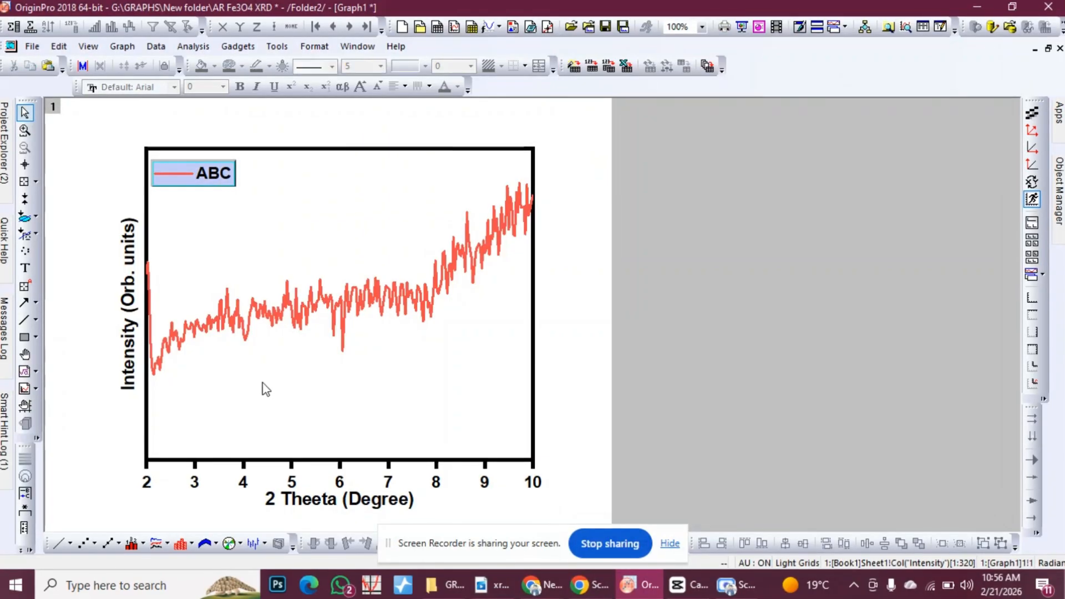